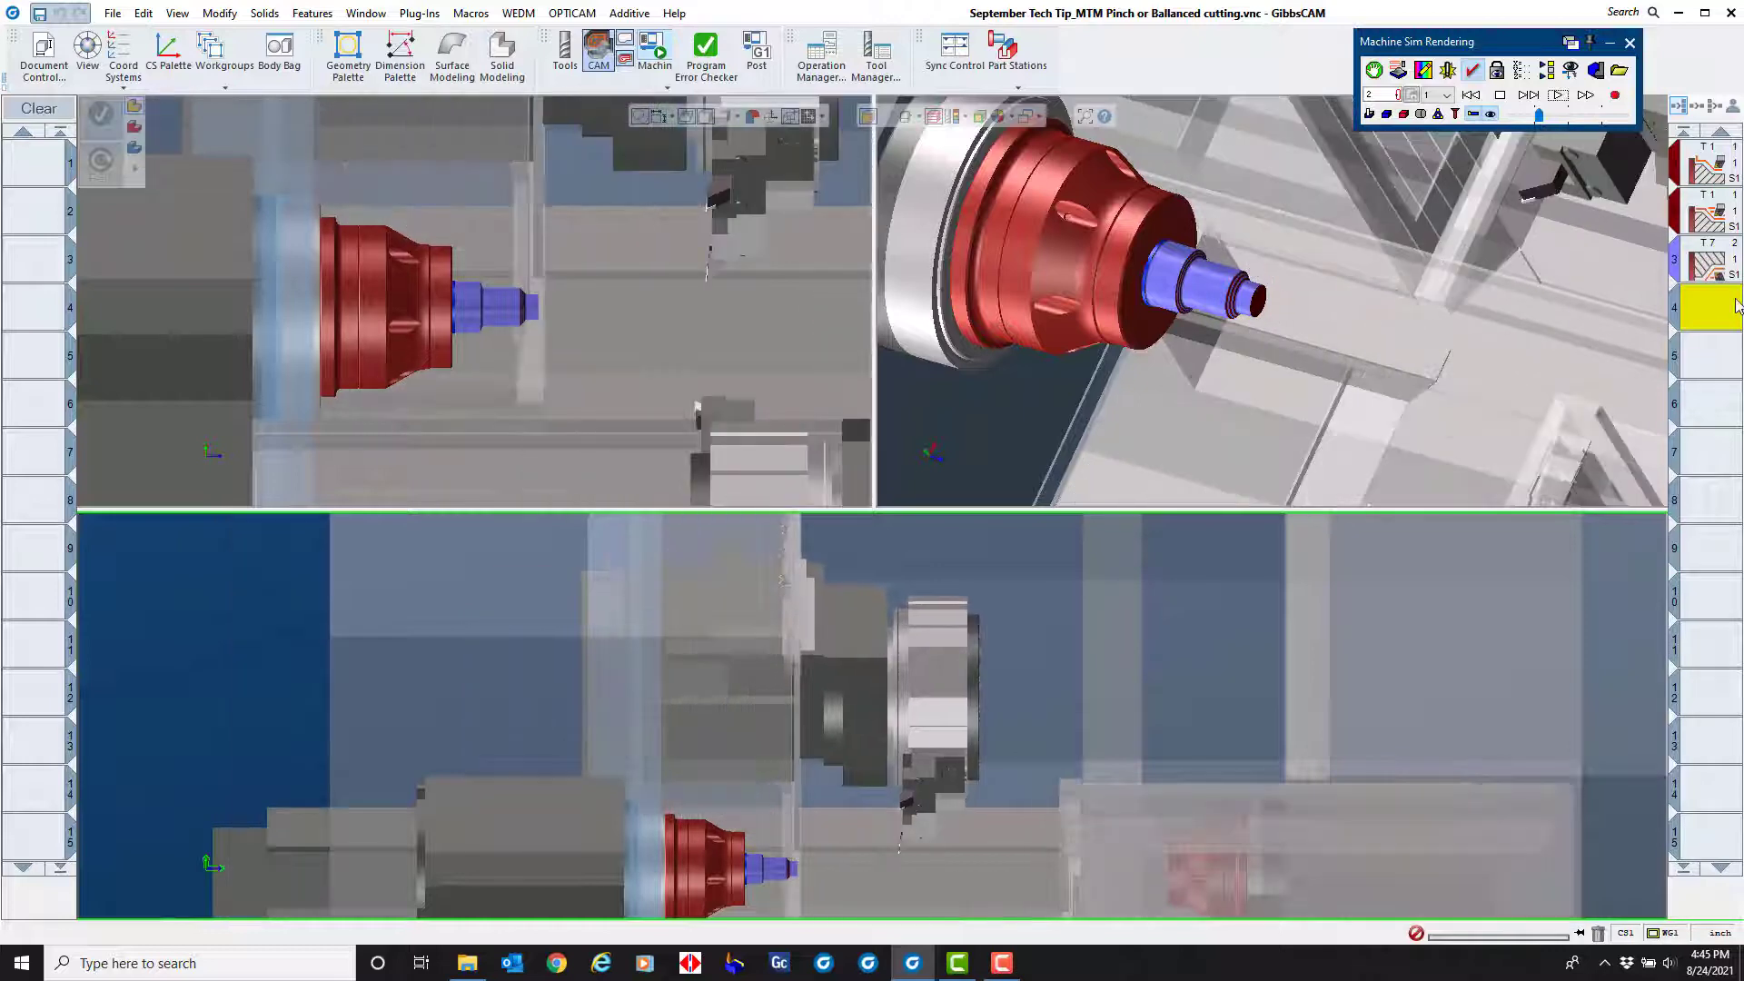
Close the machine simulation and delete operations 2 and 3, keeping only the facing operation.
{"action": "left_click", "coordinate": [1629, 43]}
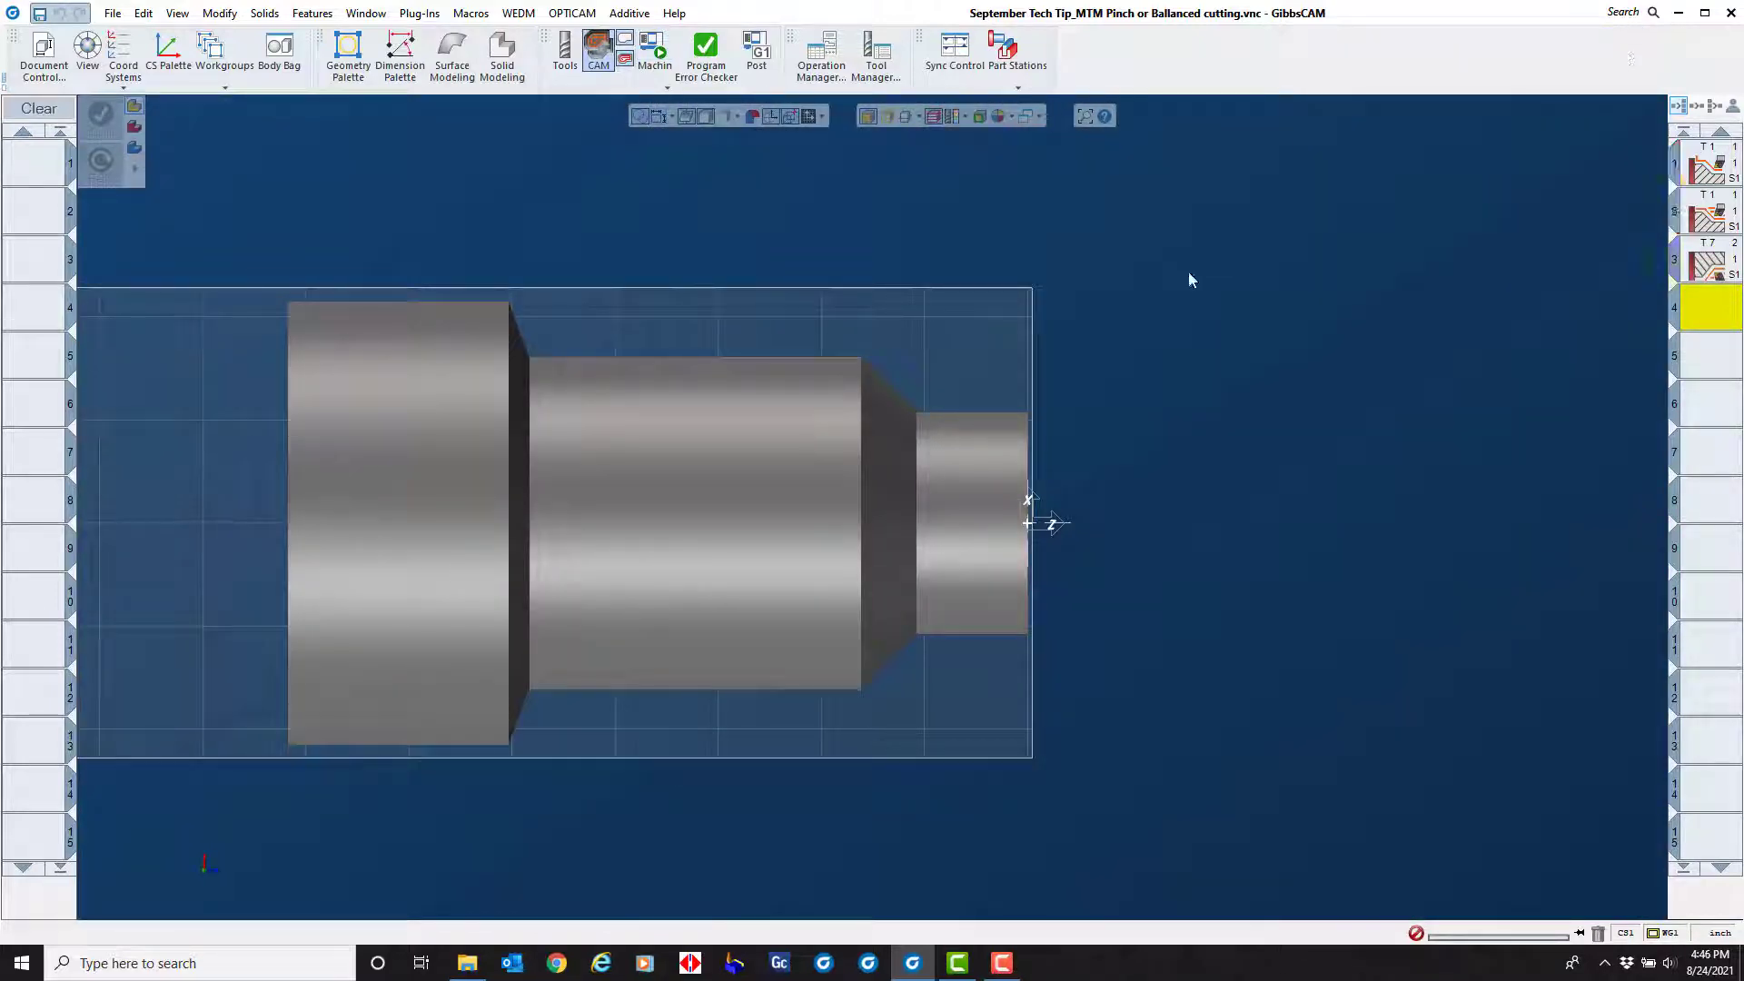
{"action": "left_click", "coordinate": [1696, 219]}
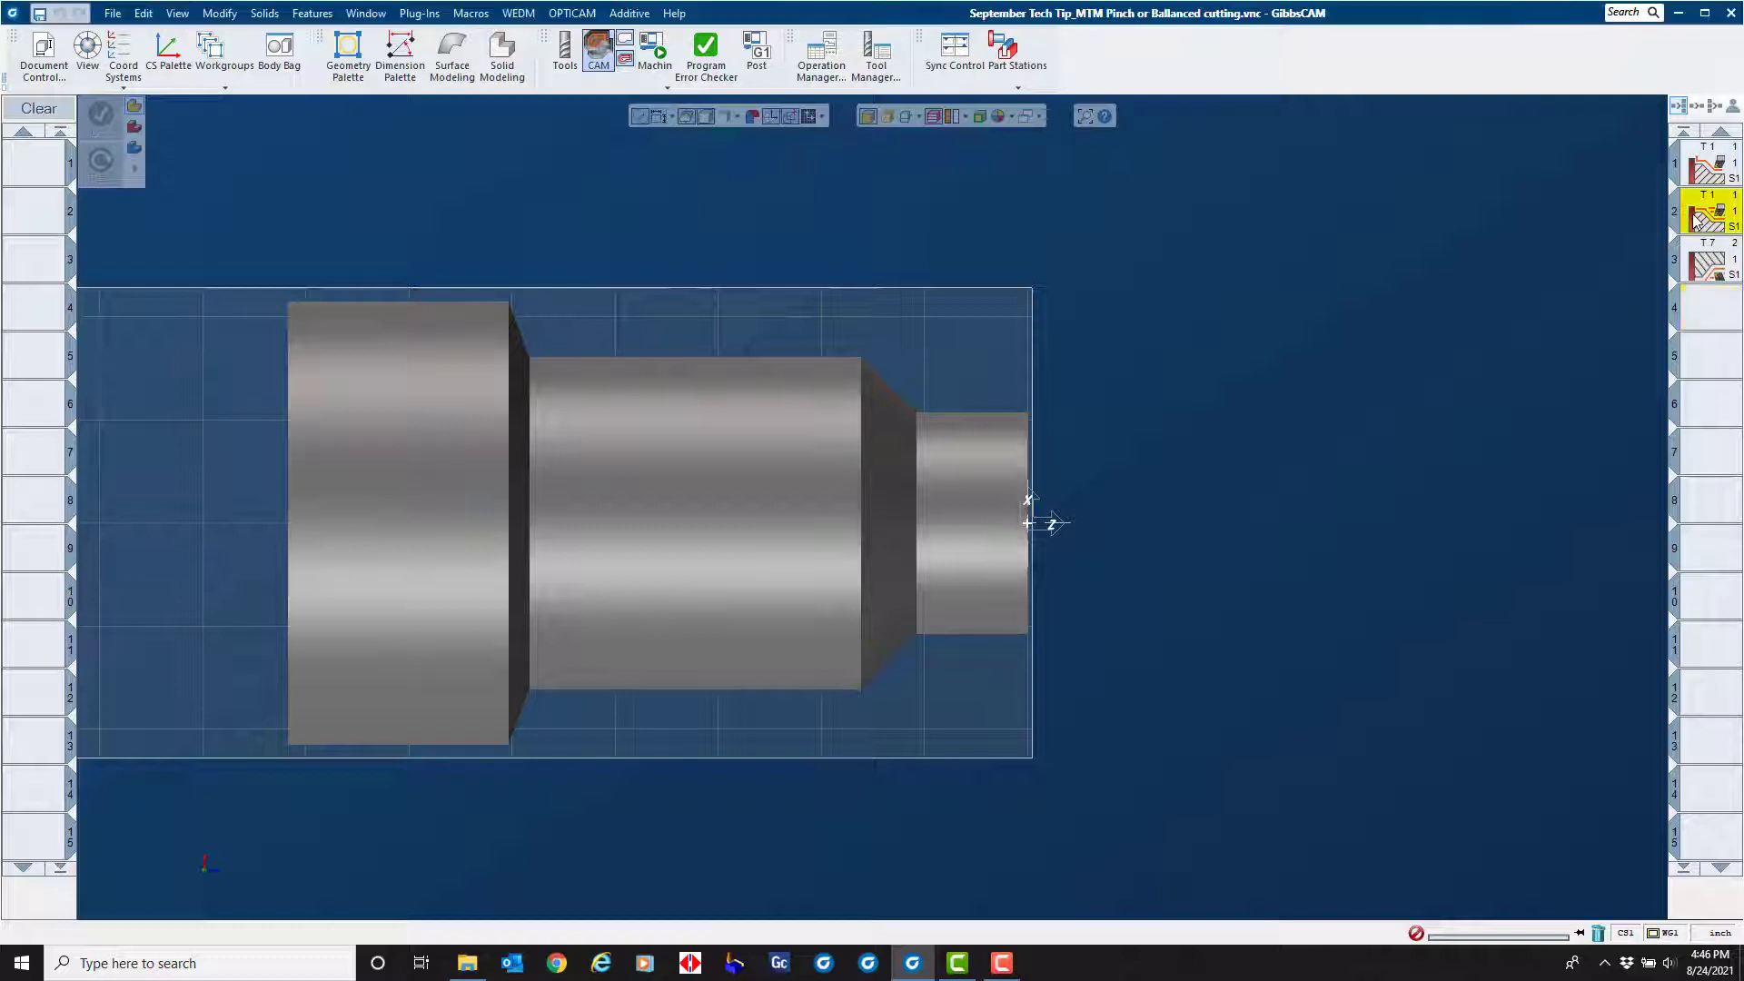
{"action": "left_click", "coordinate": [1693, 266], "text": "shift"}
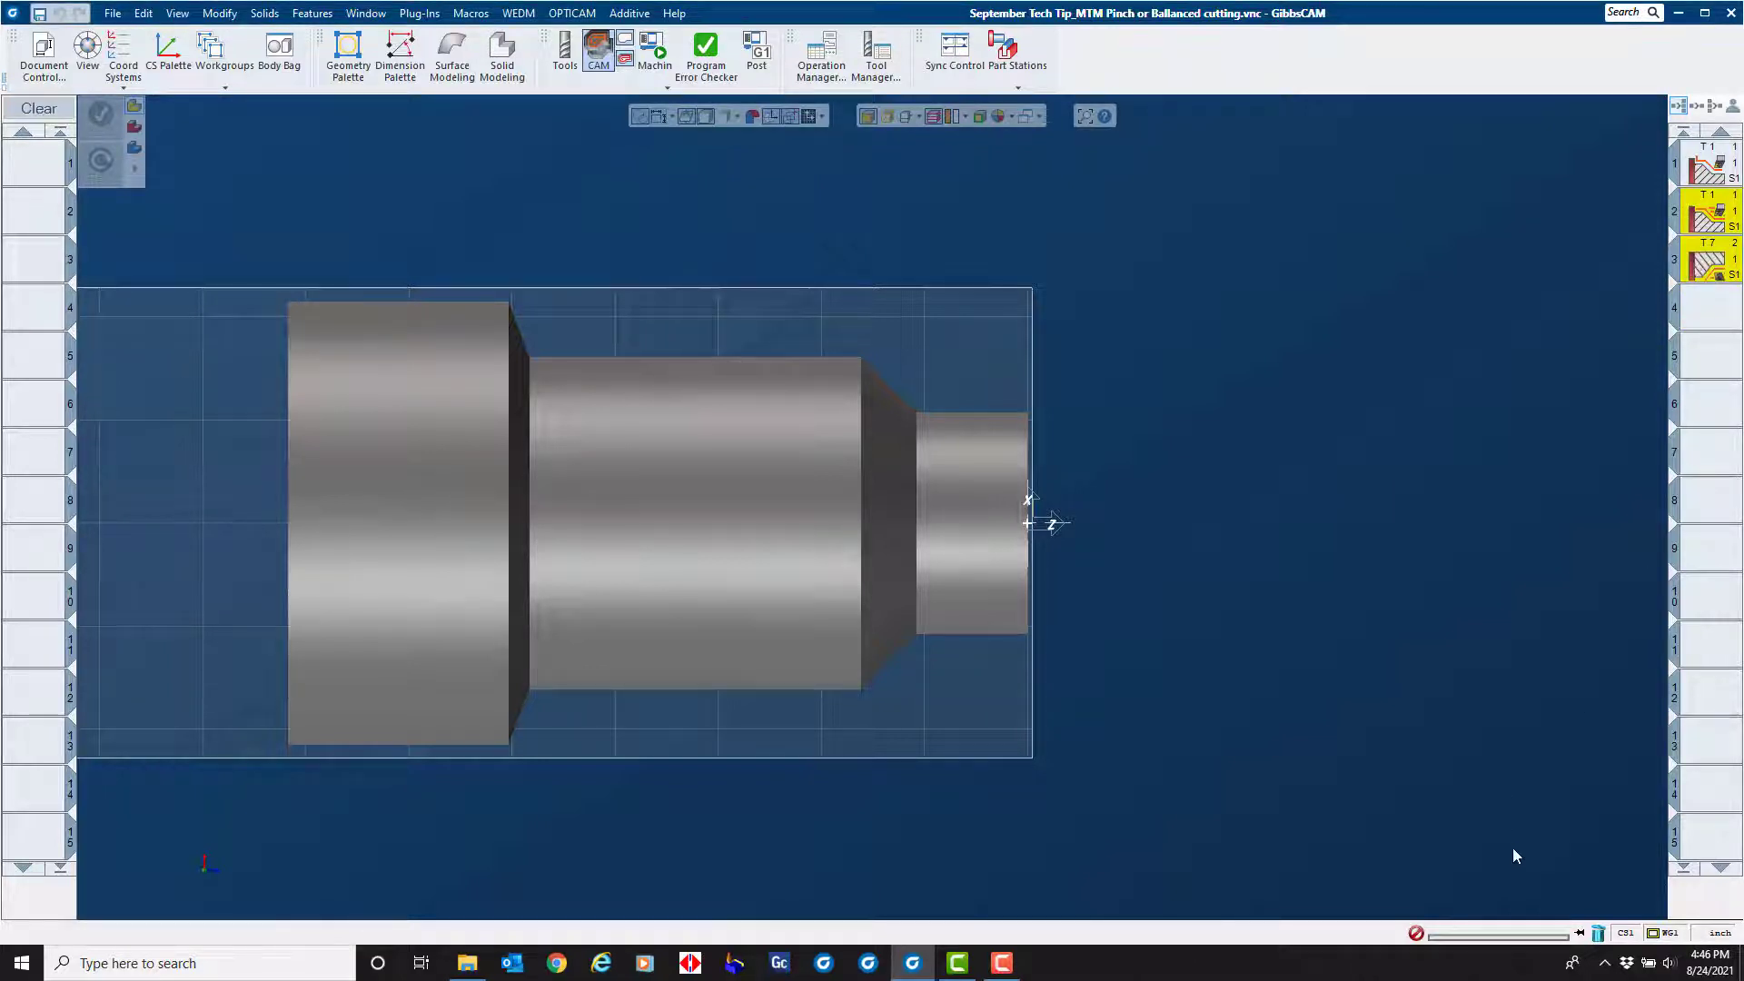
{"action": "left_click", "coordinate": [1596, 933]}
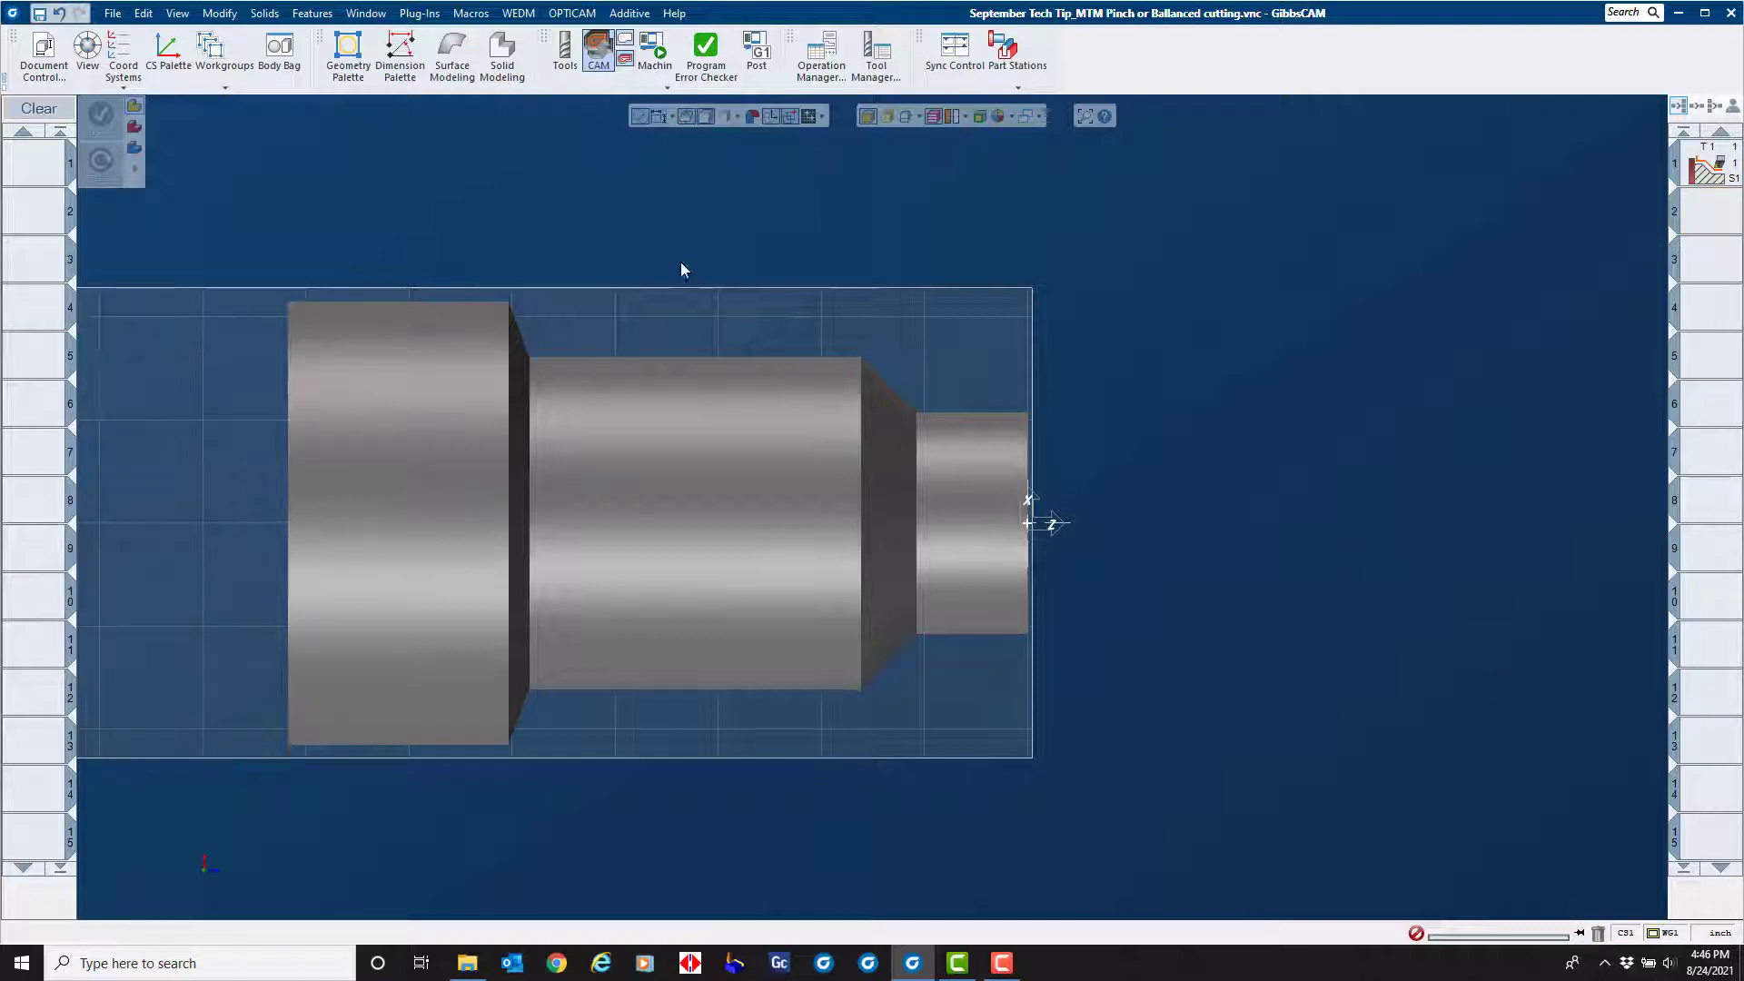
Display the tool list and load the saved OD roughing process for tool 1 as process 1.
{"action": "left_click", "coordinate": [564, 50]}
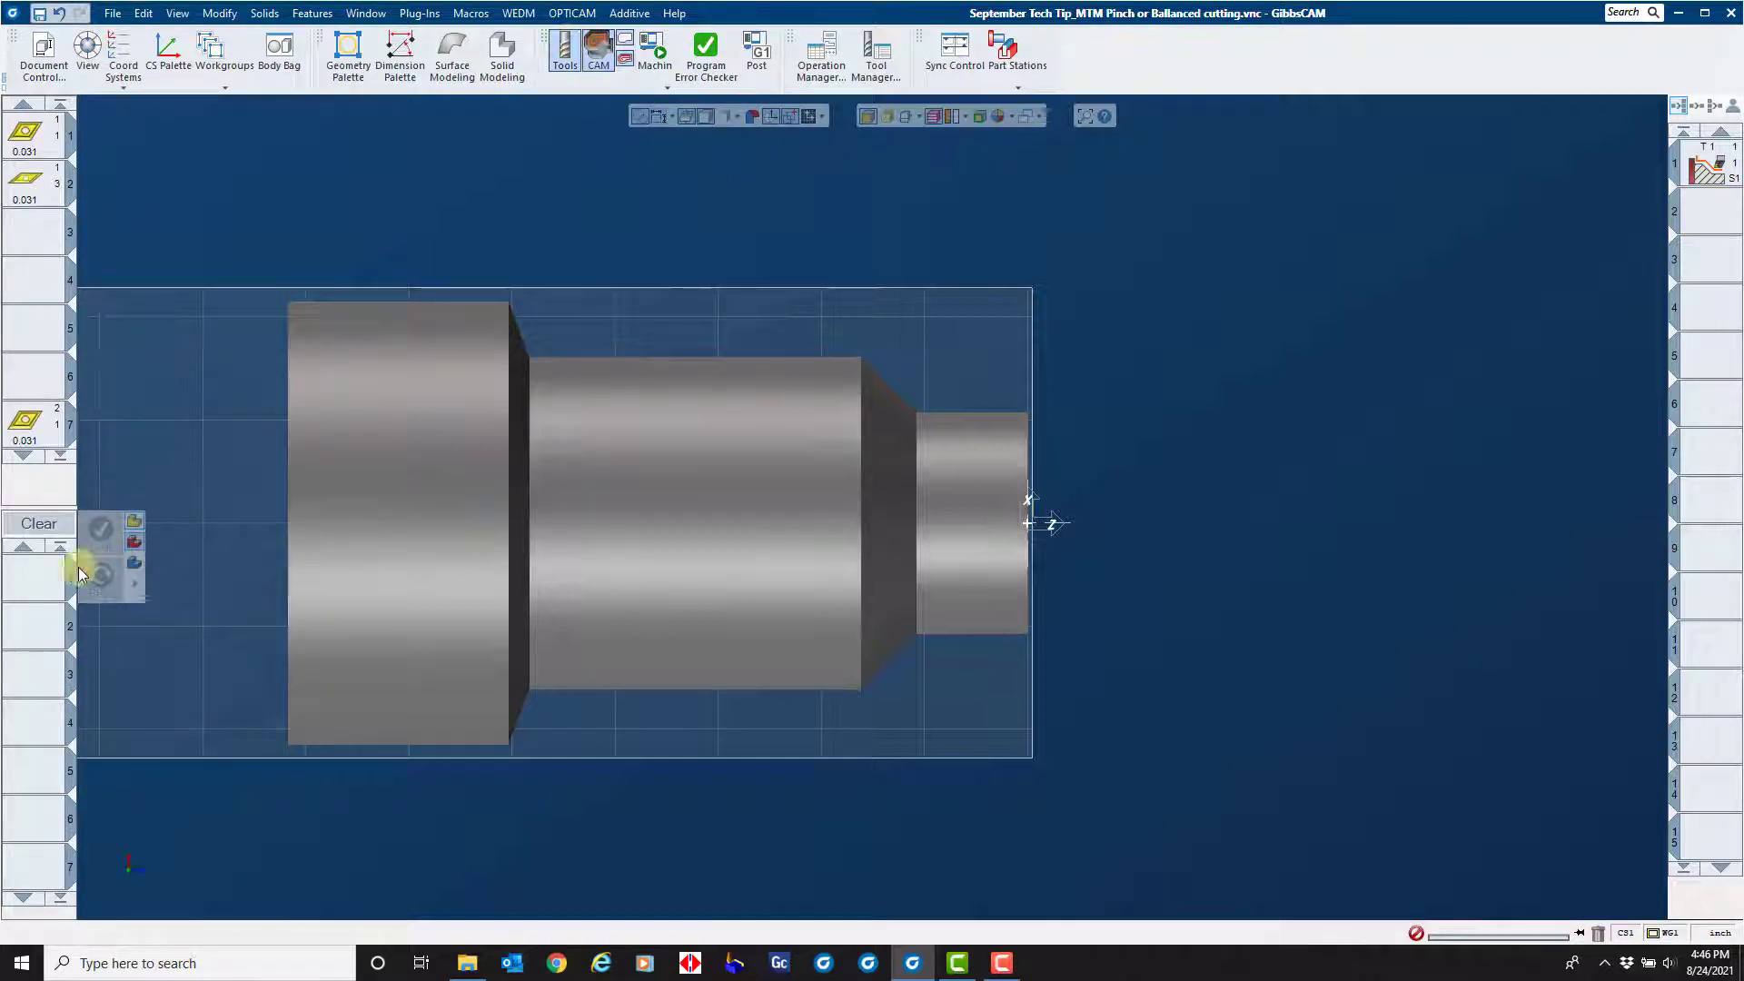
{"action": "right_click", "coordinate": [34, 588]}
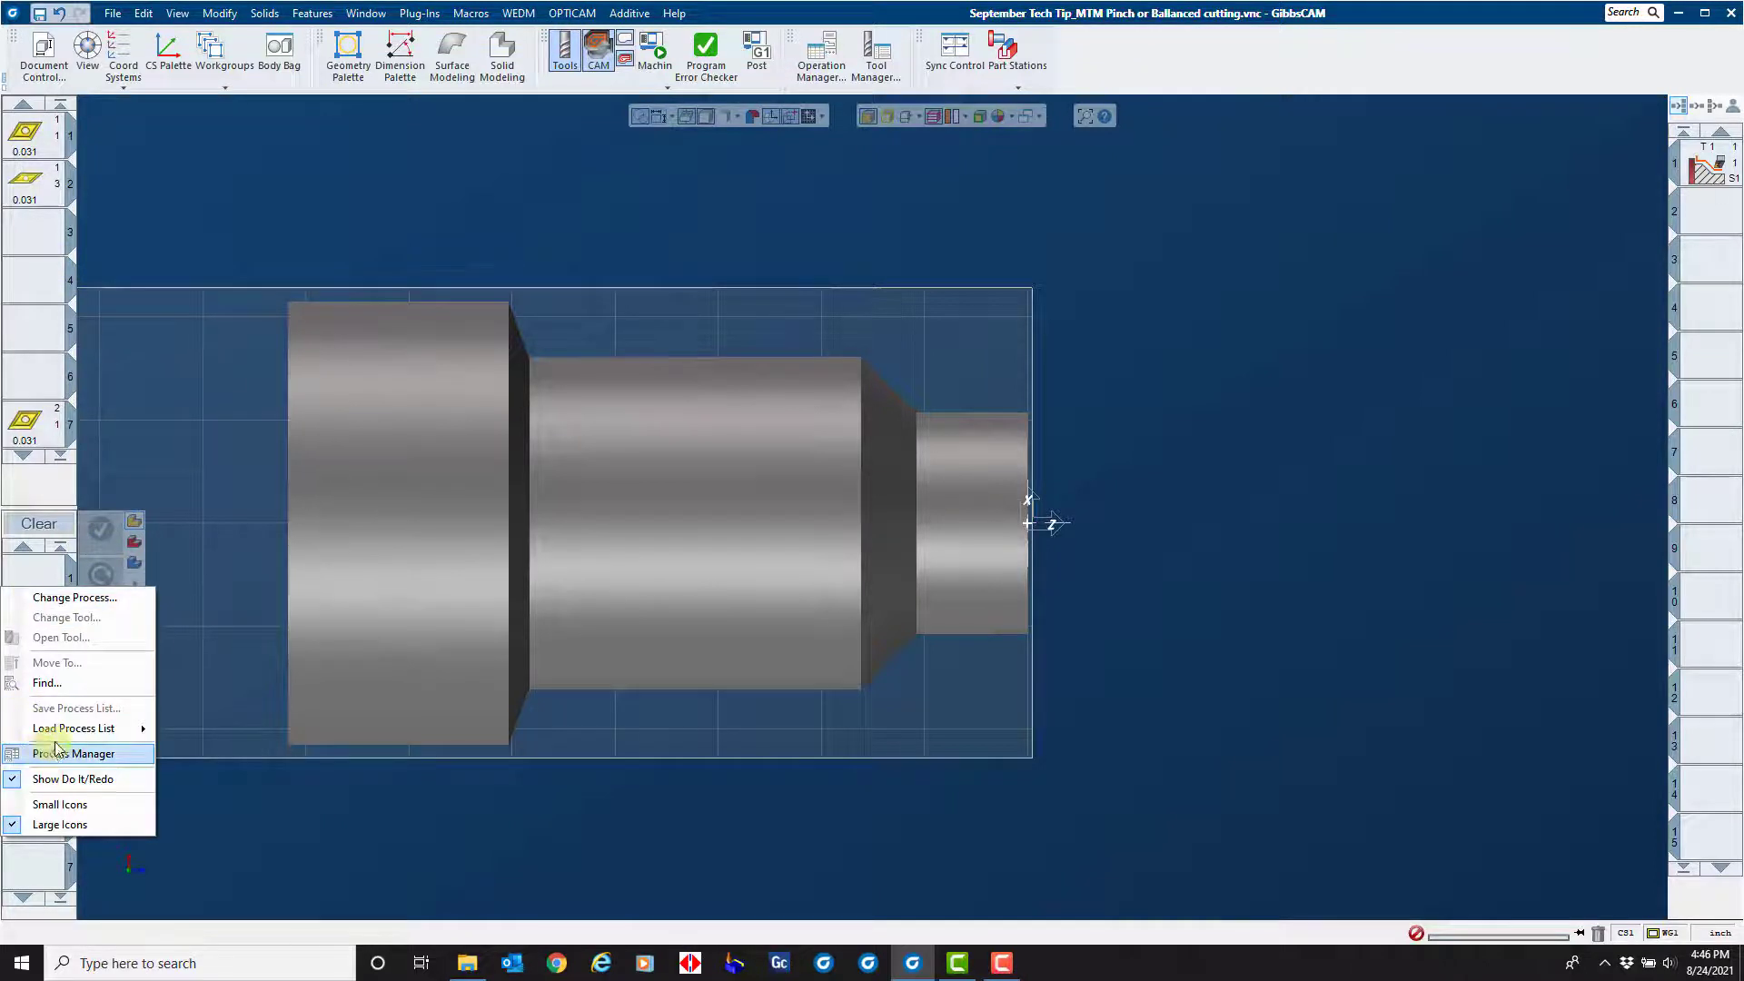
{"action": "mouse_move", "coordinate": [74, 728]}
{"action": "left_click", "coordinate": [232, 818]}
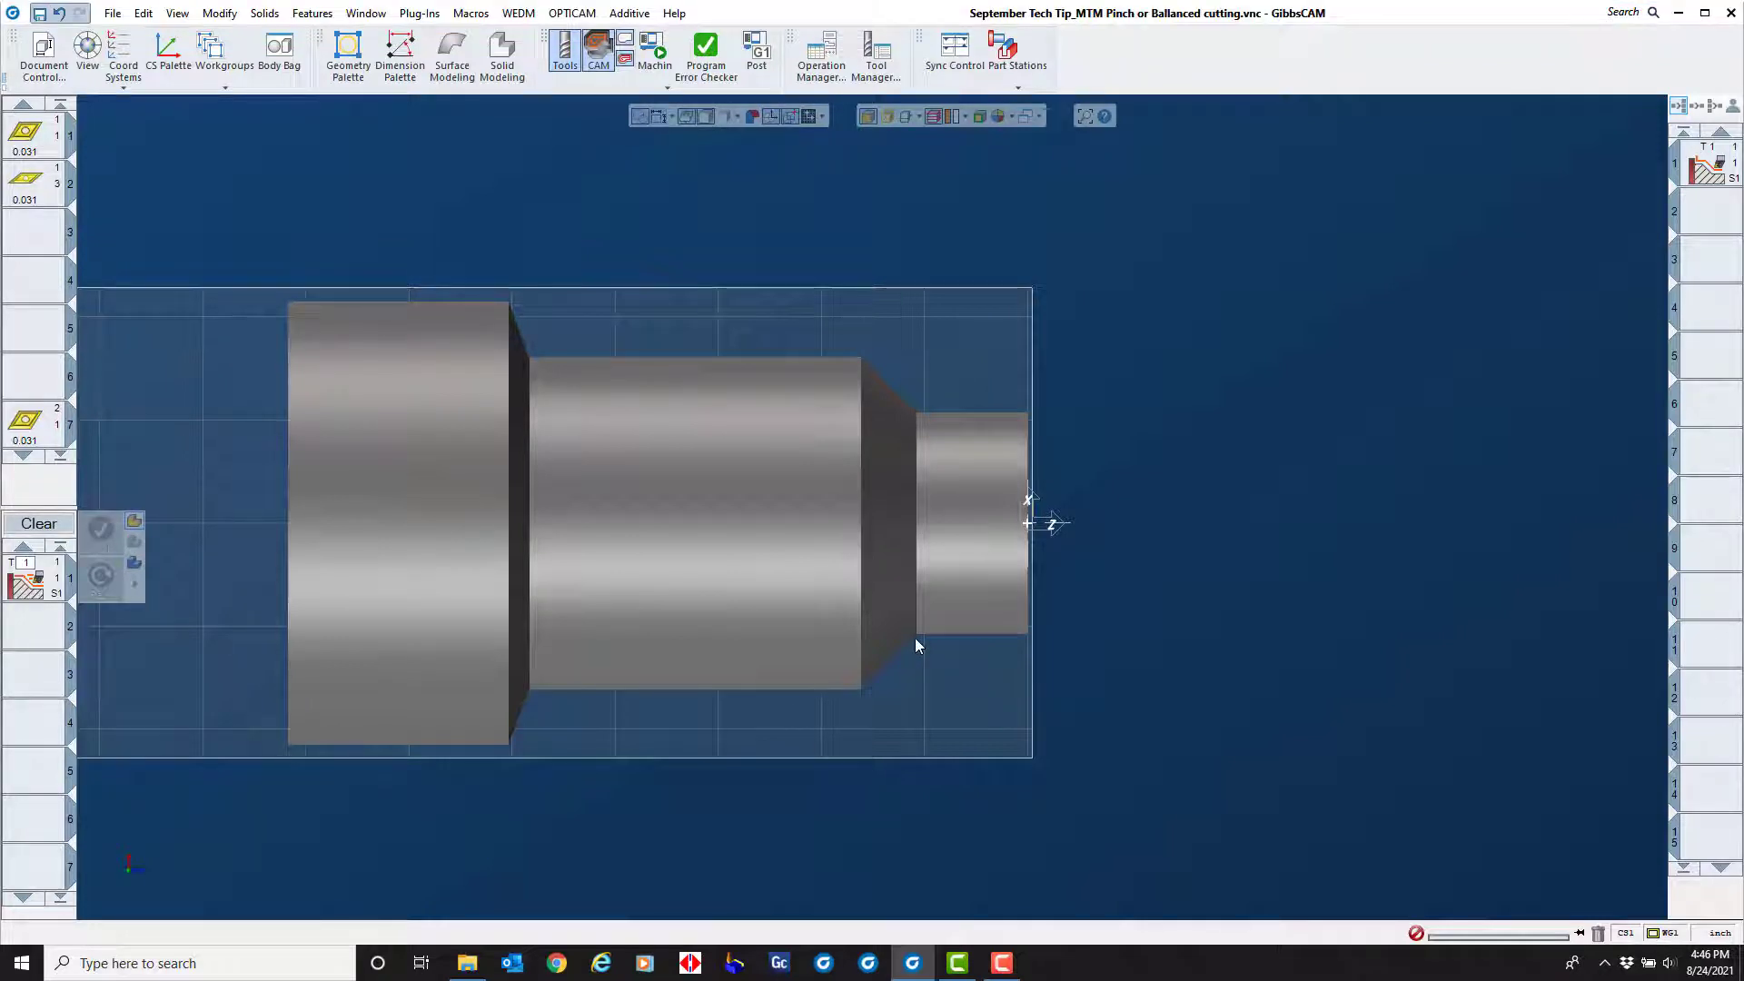
Show the part's turning profile and generate the tool 1 roughing toolpath from the small front diameter to the largest rear diameter.
{"action": "left_click", "coordinate": [920, 118]}
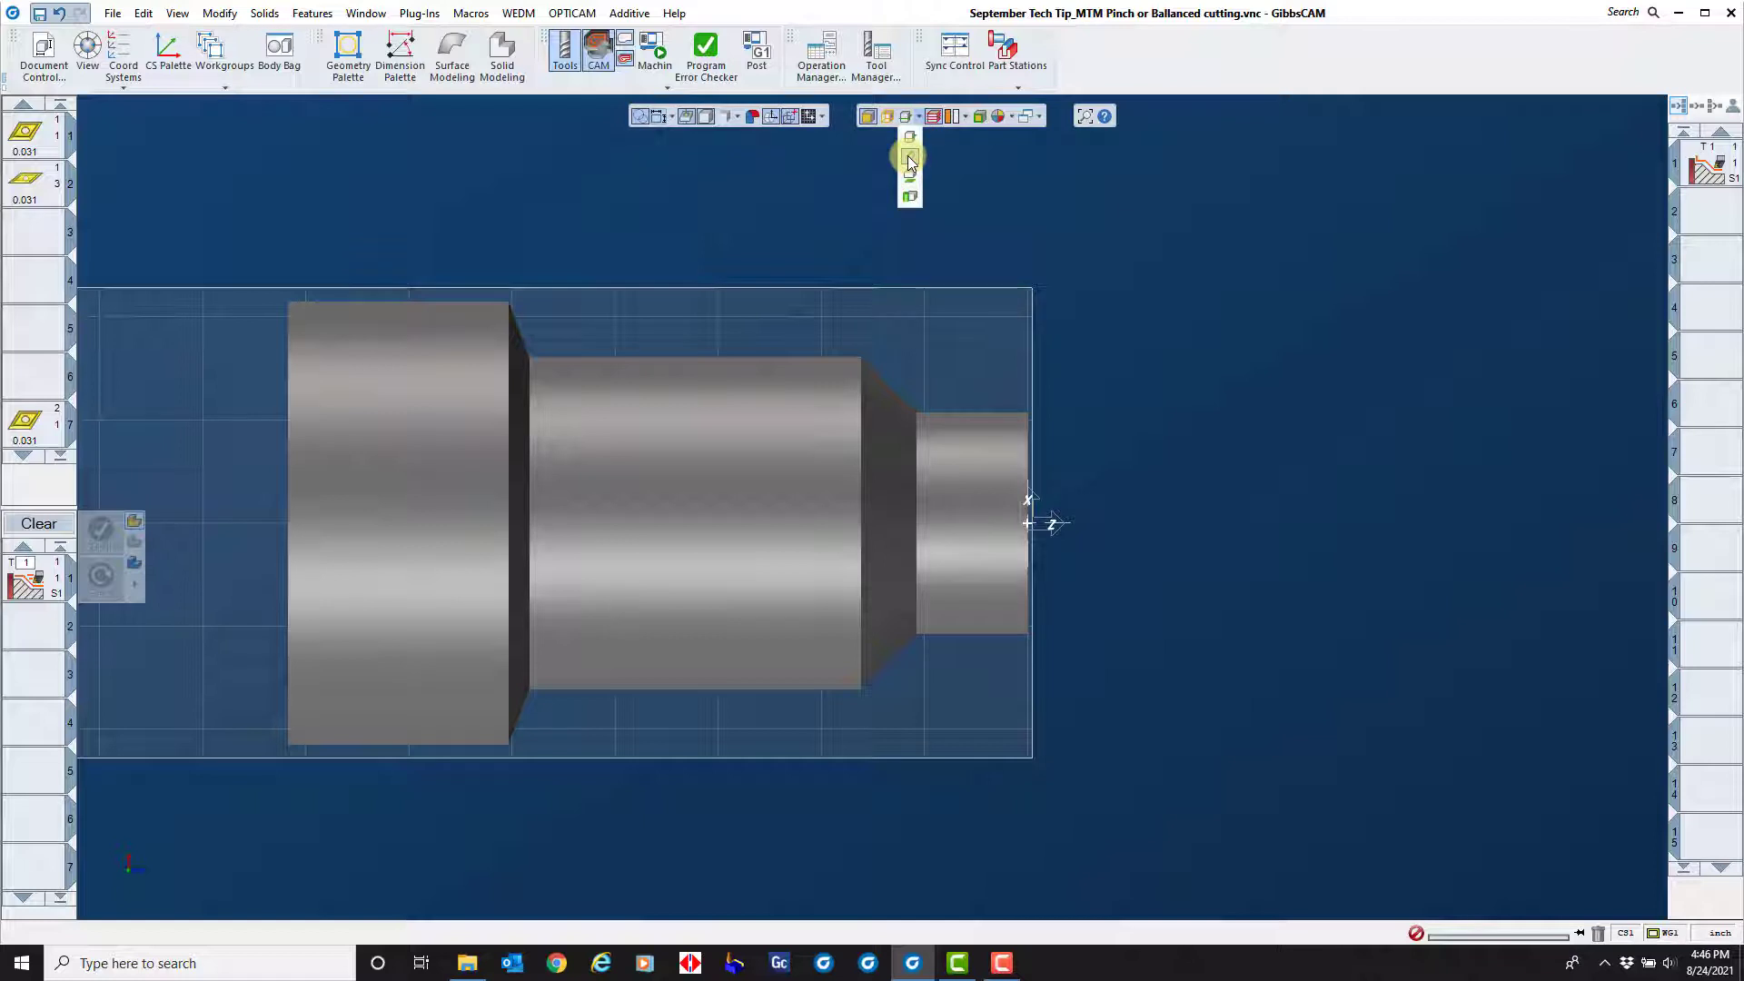
{"action": "left_click", "coordinate": [910, 160]}
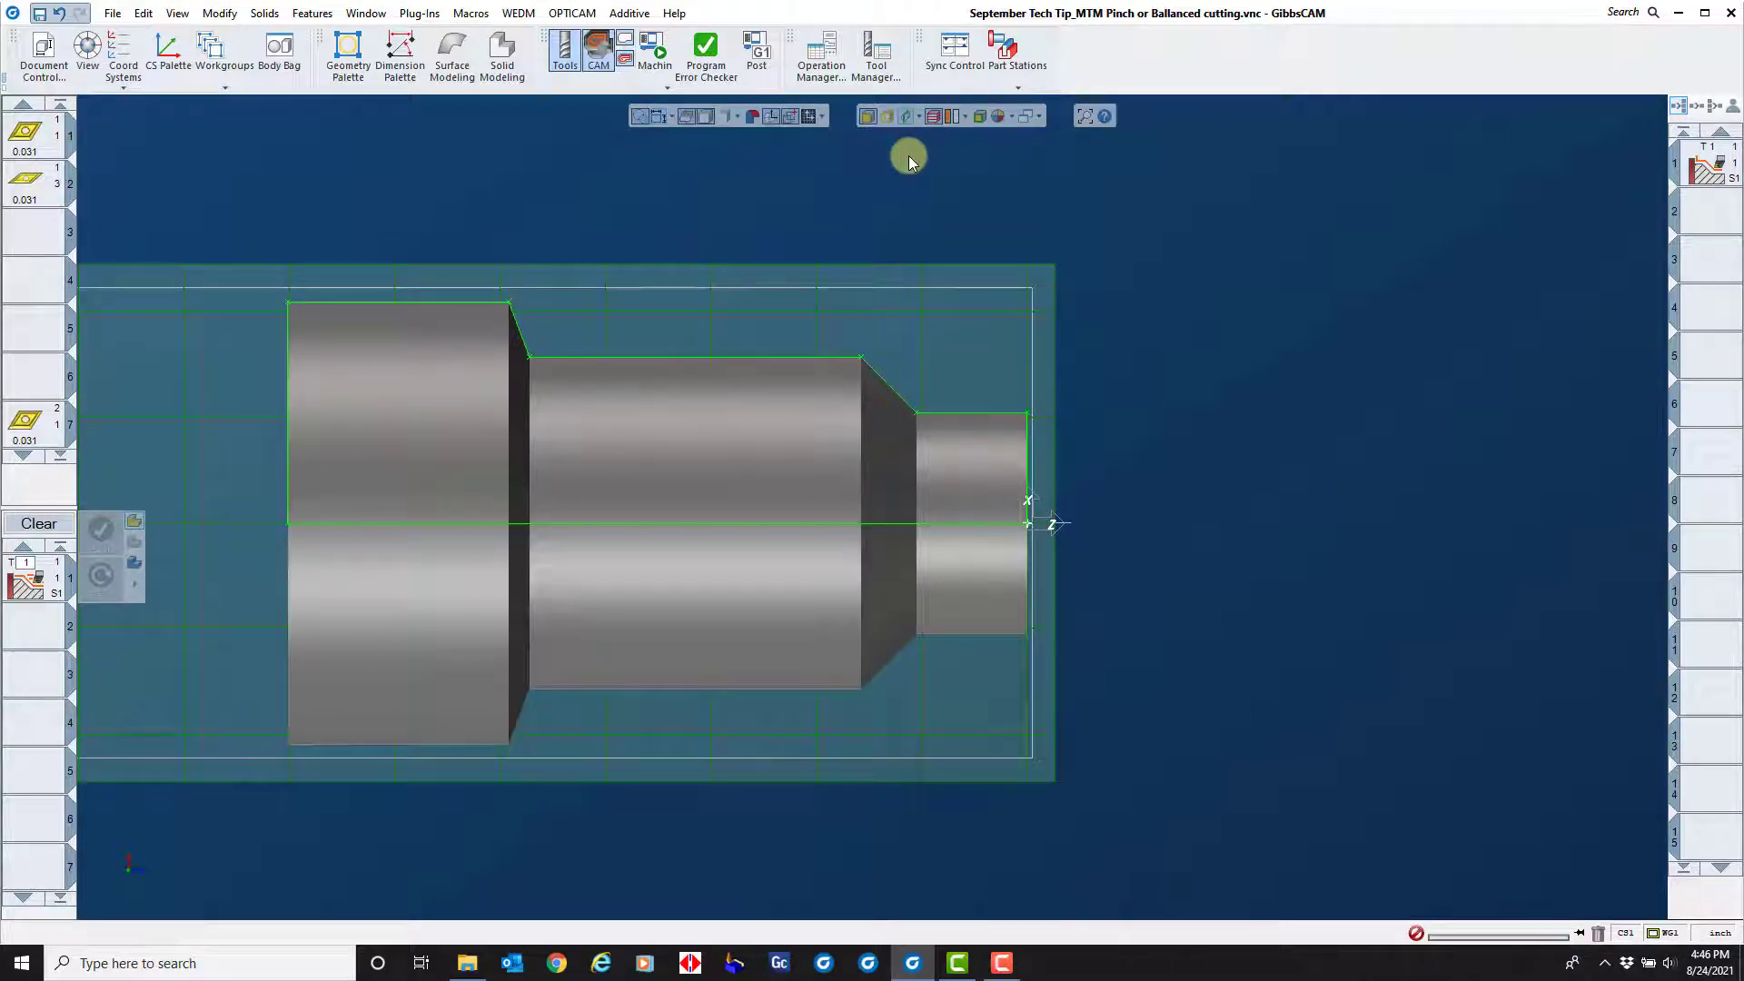
{"action": "left_click", "coordinate": [983, 412]}
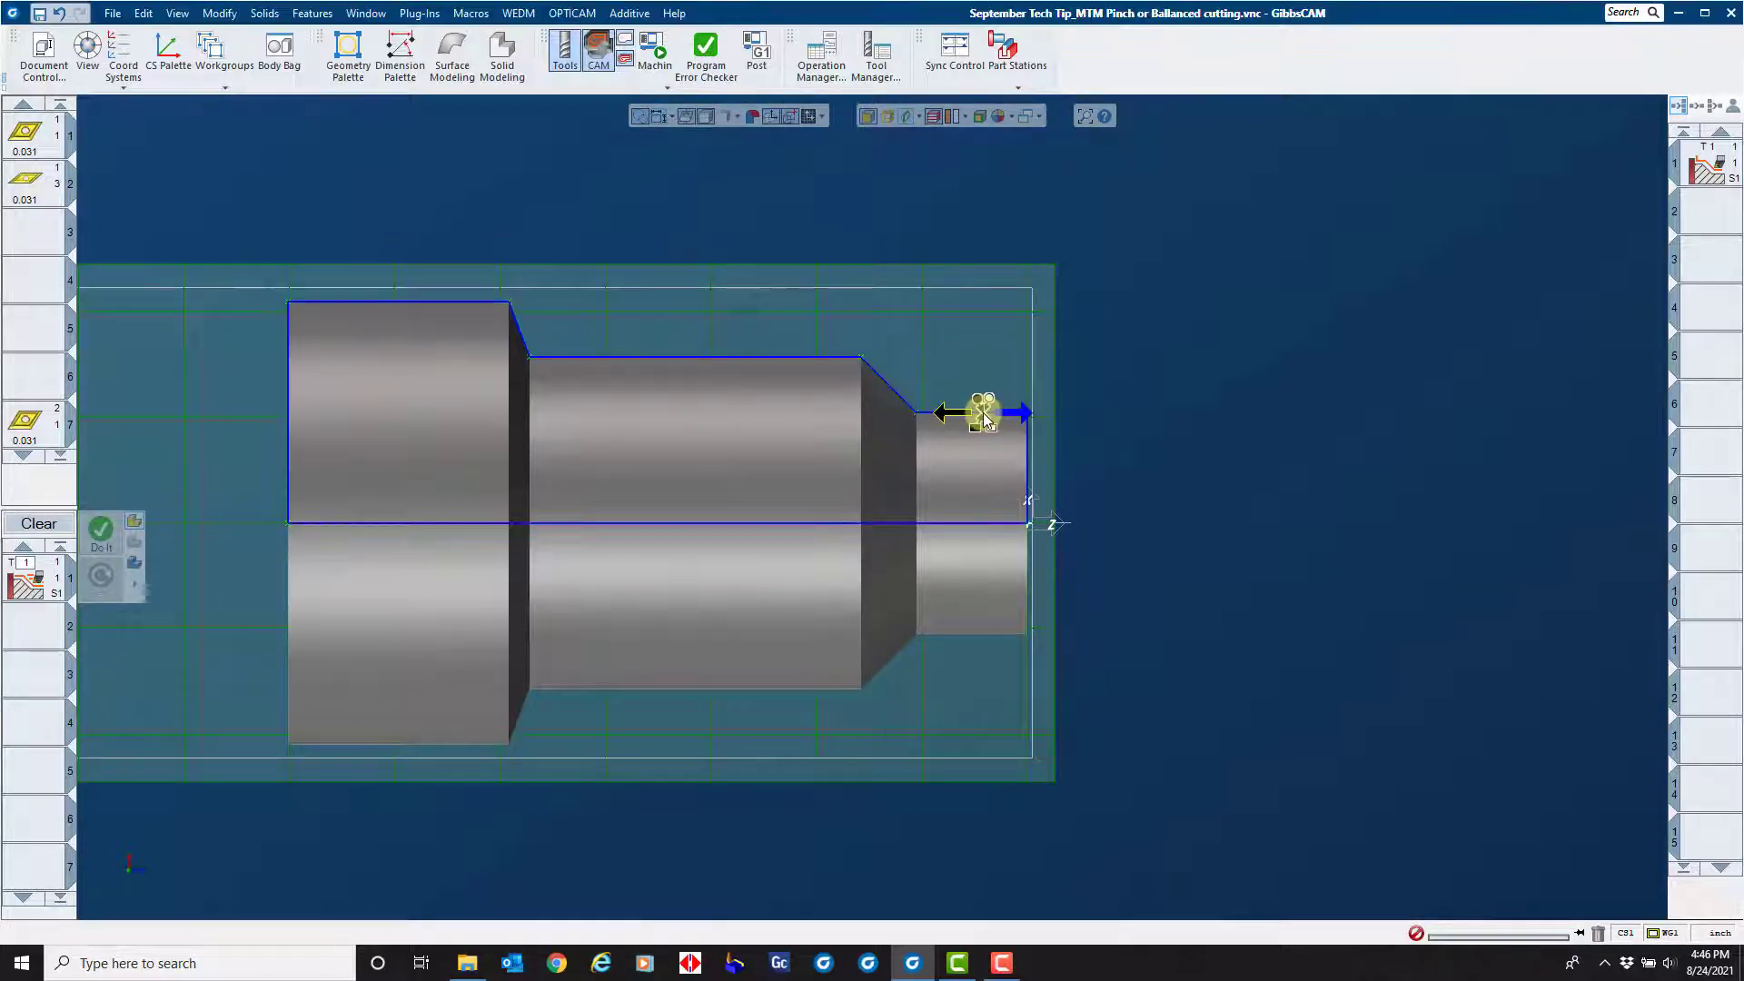
{"action": "left_click", "coordinate": [944, 415]}
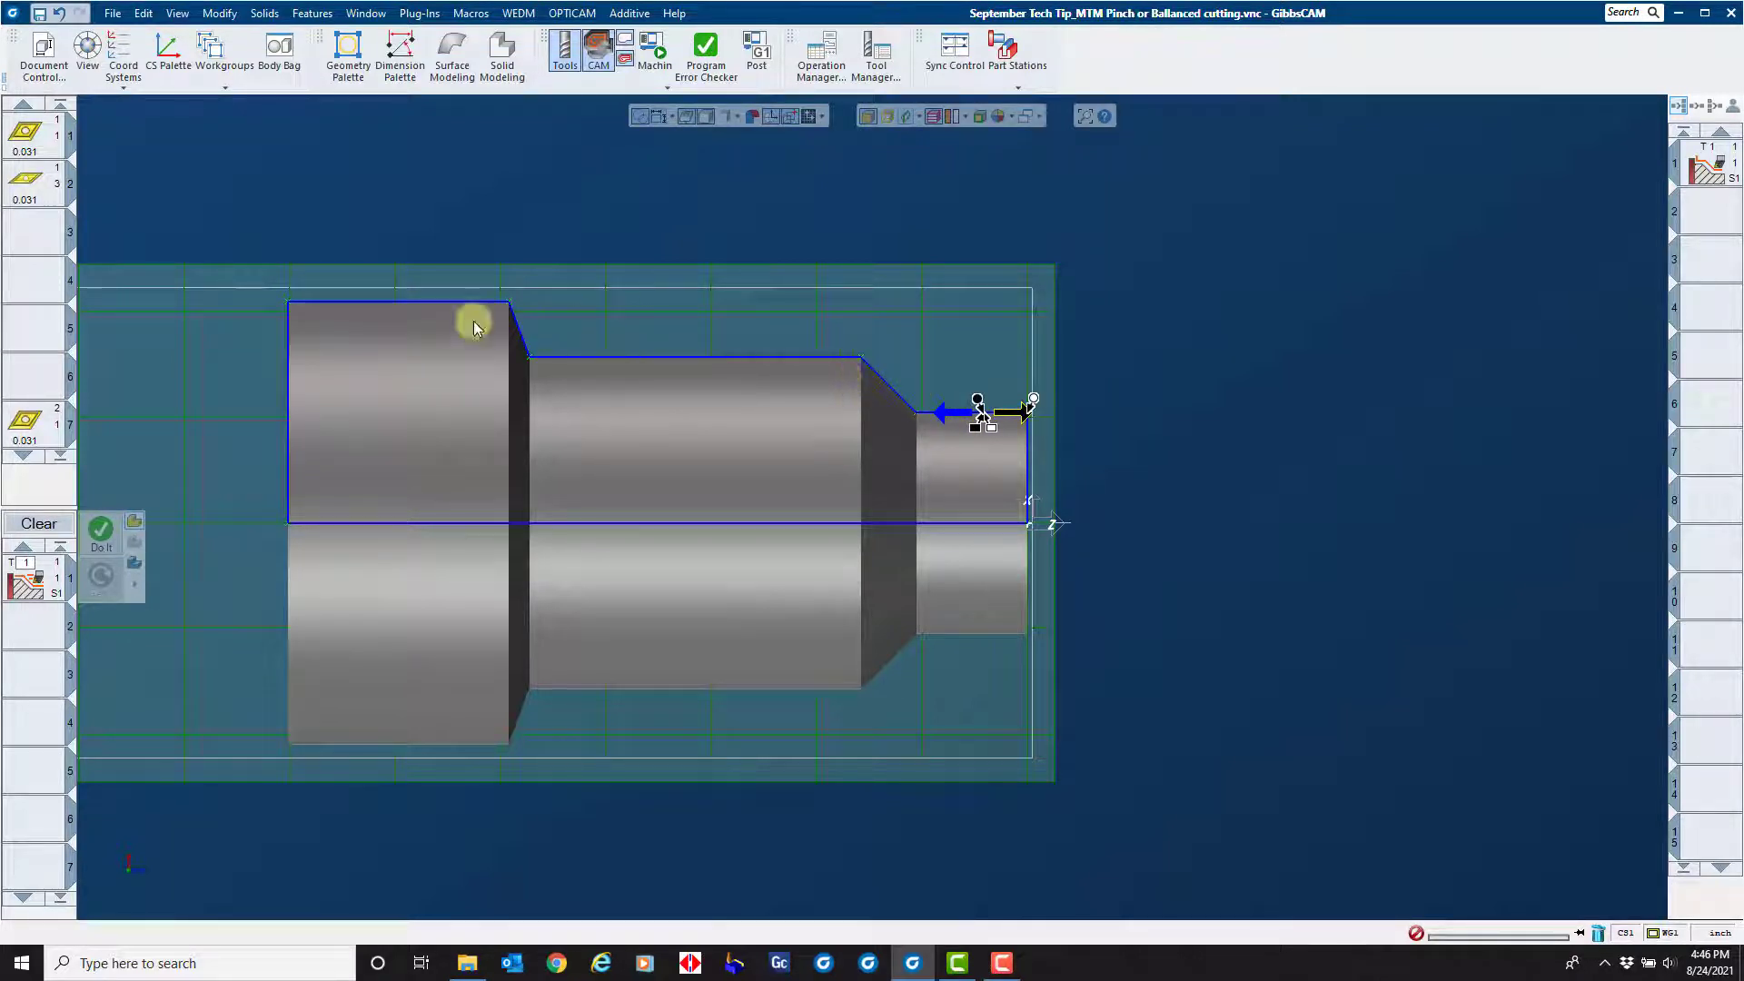
{"action": "left_click", "coordinate": [342, 309]}
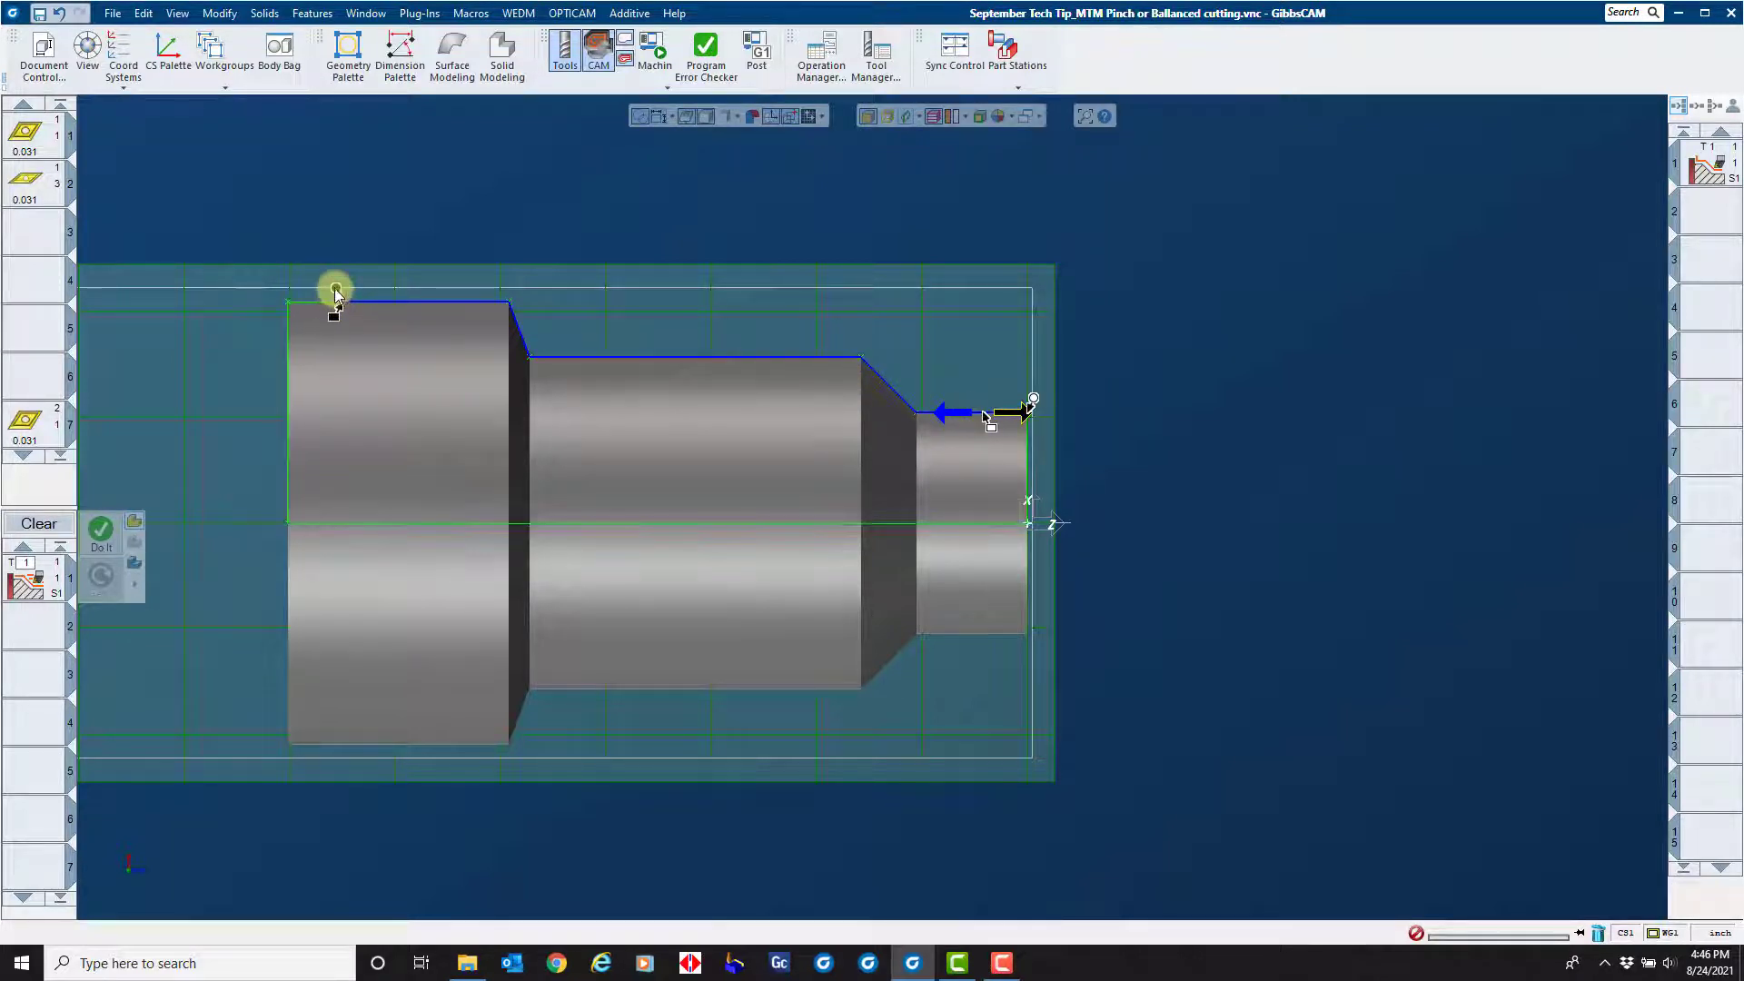
{"action": "left_click", "coordinate": [86, 545]}
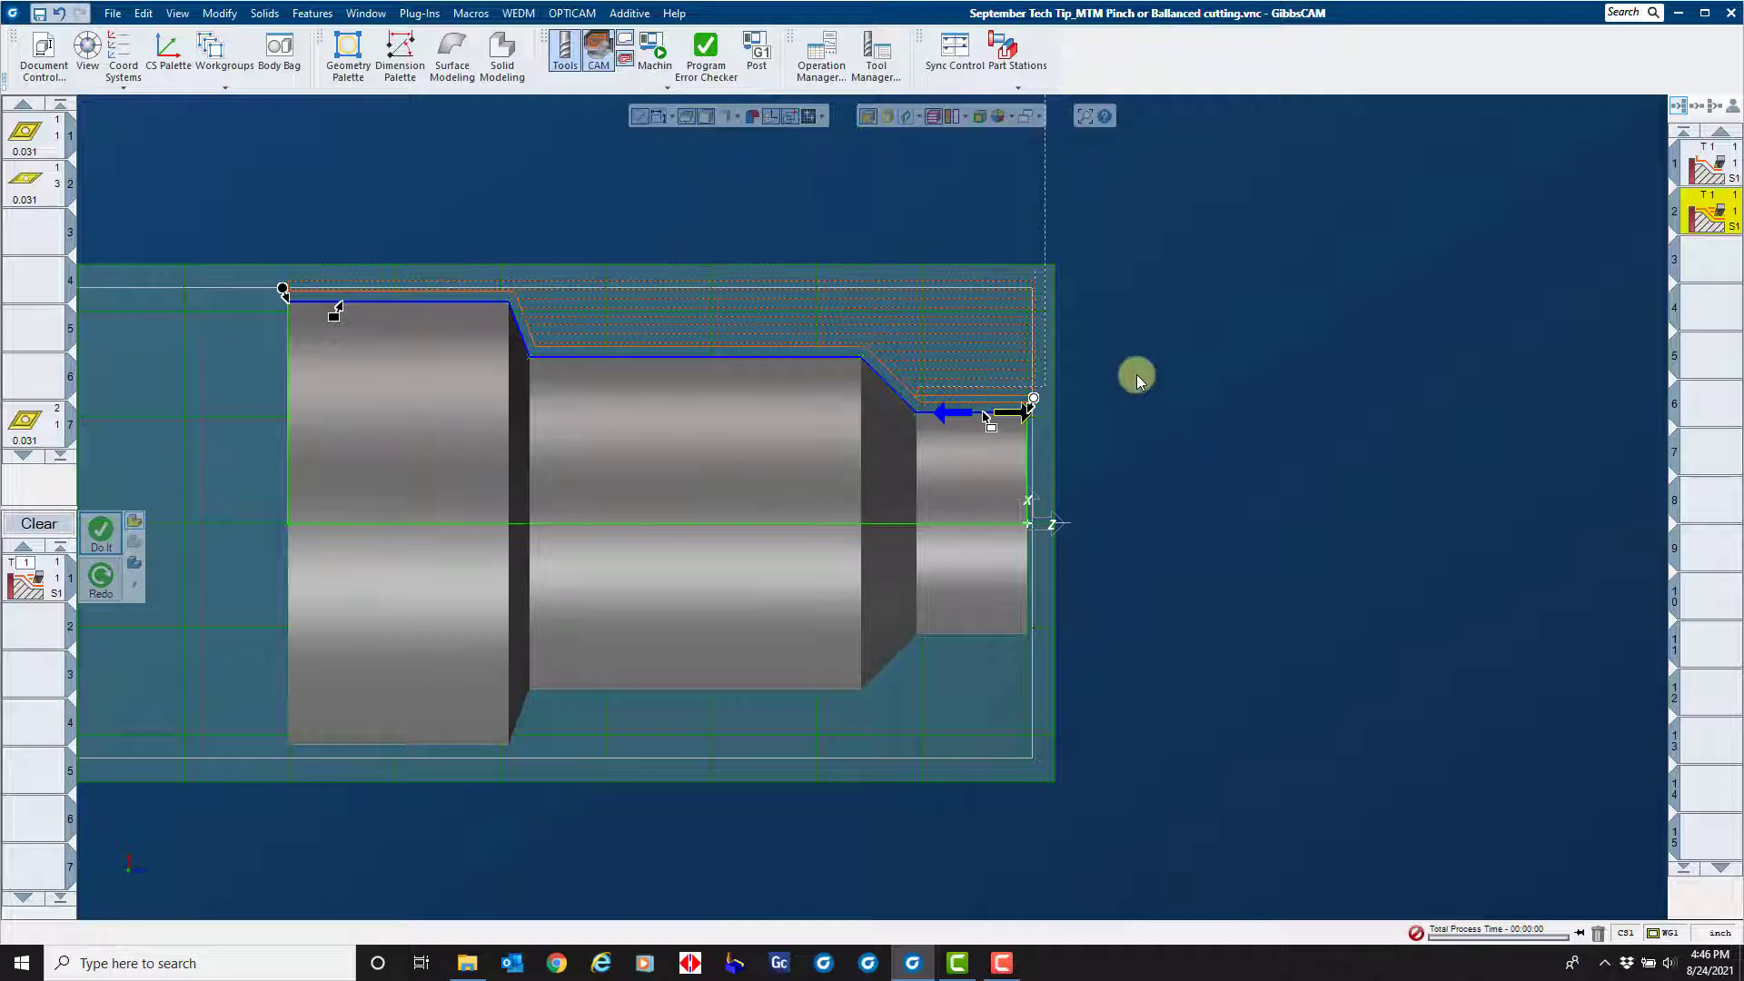
Review the cut times of the facing and single-tool OD roughing operations in the Operation Manager.
{"action": "left_click", "coordinate": [823, 56]}
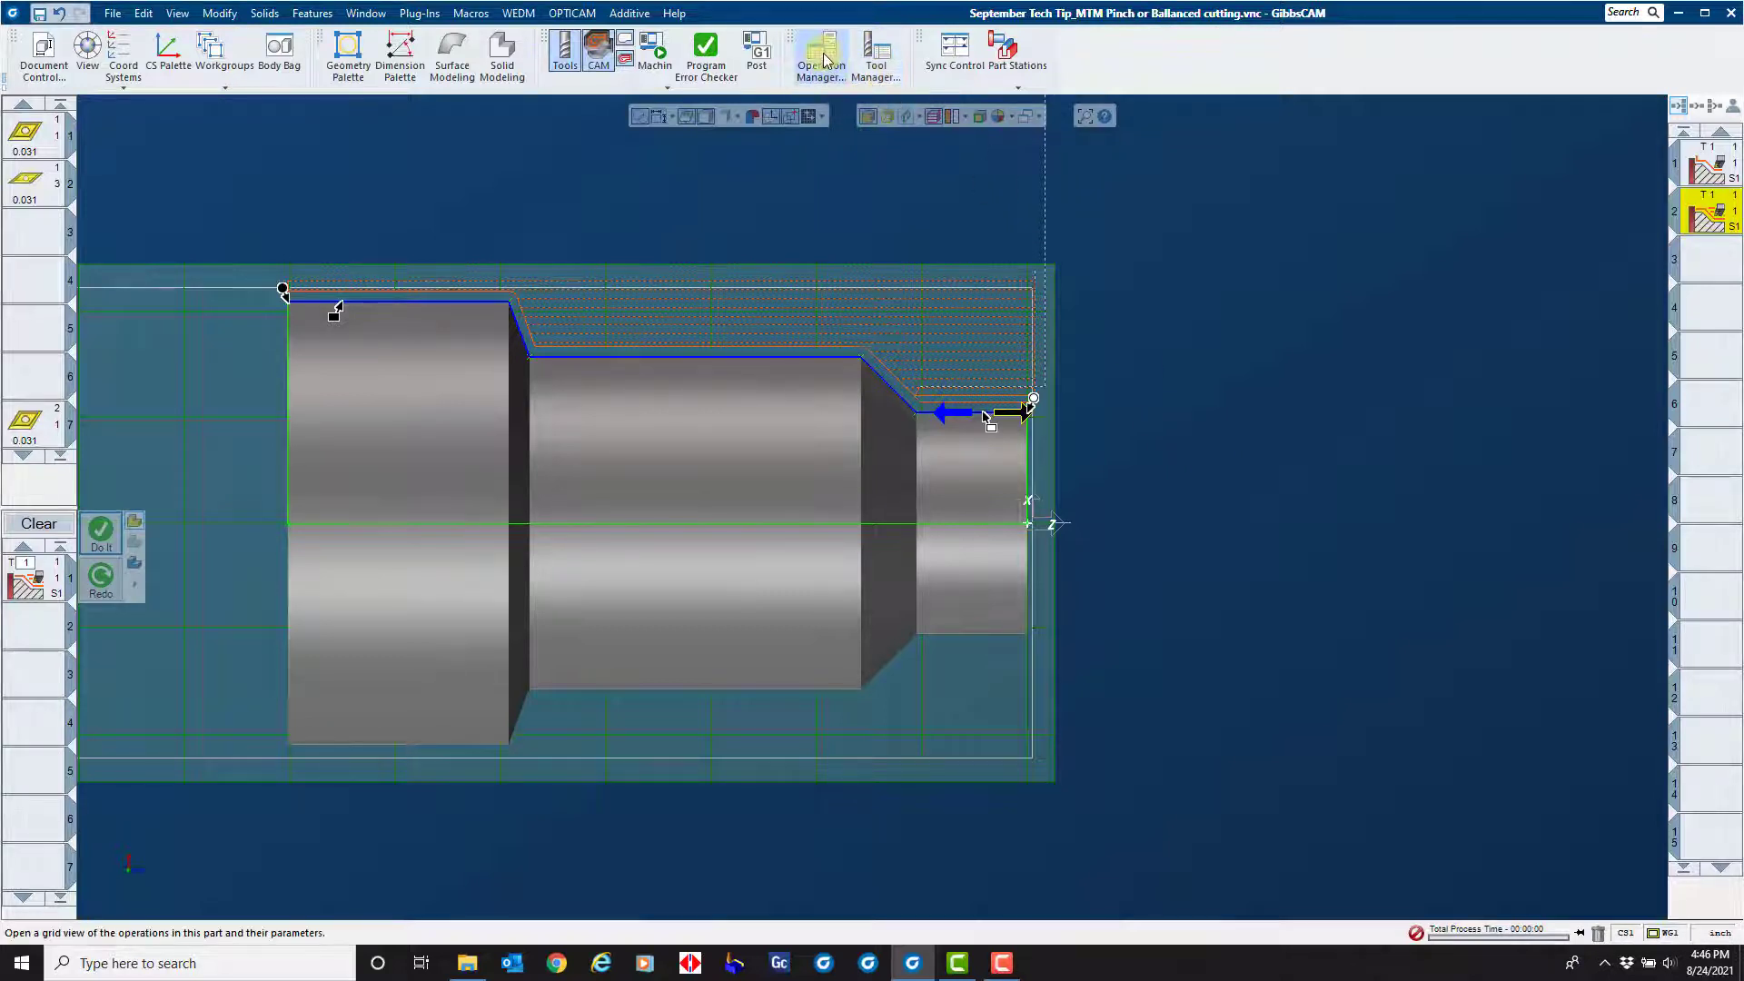
{"action": "left_click", "coordinate": [1194, 58]}
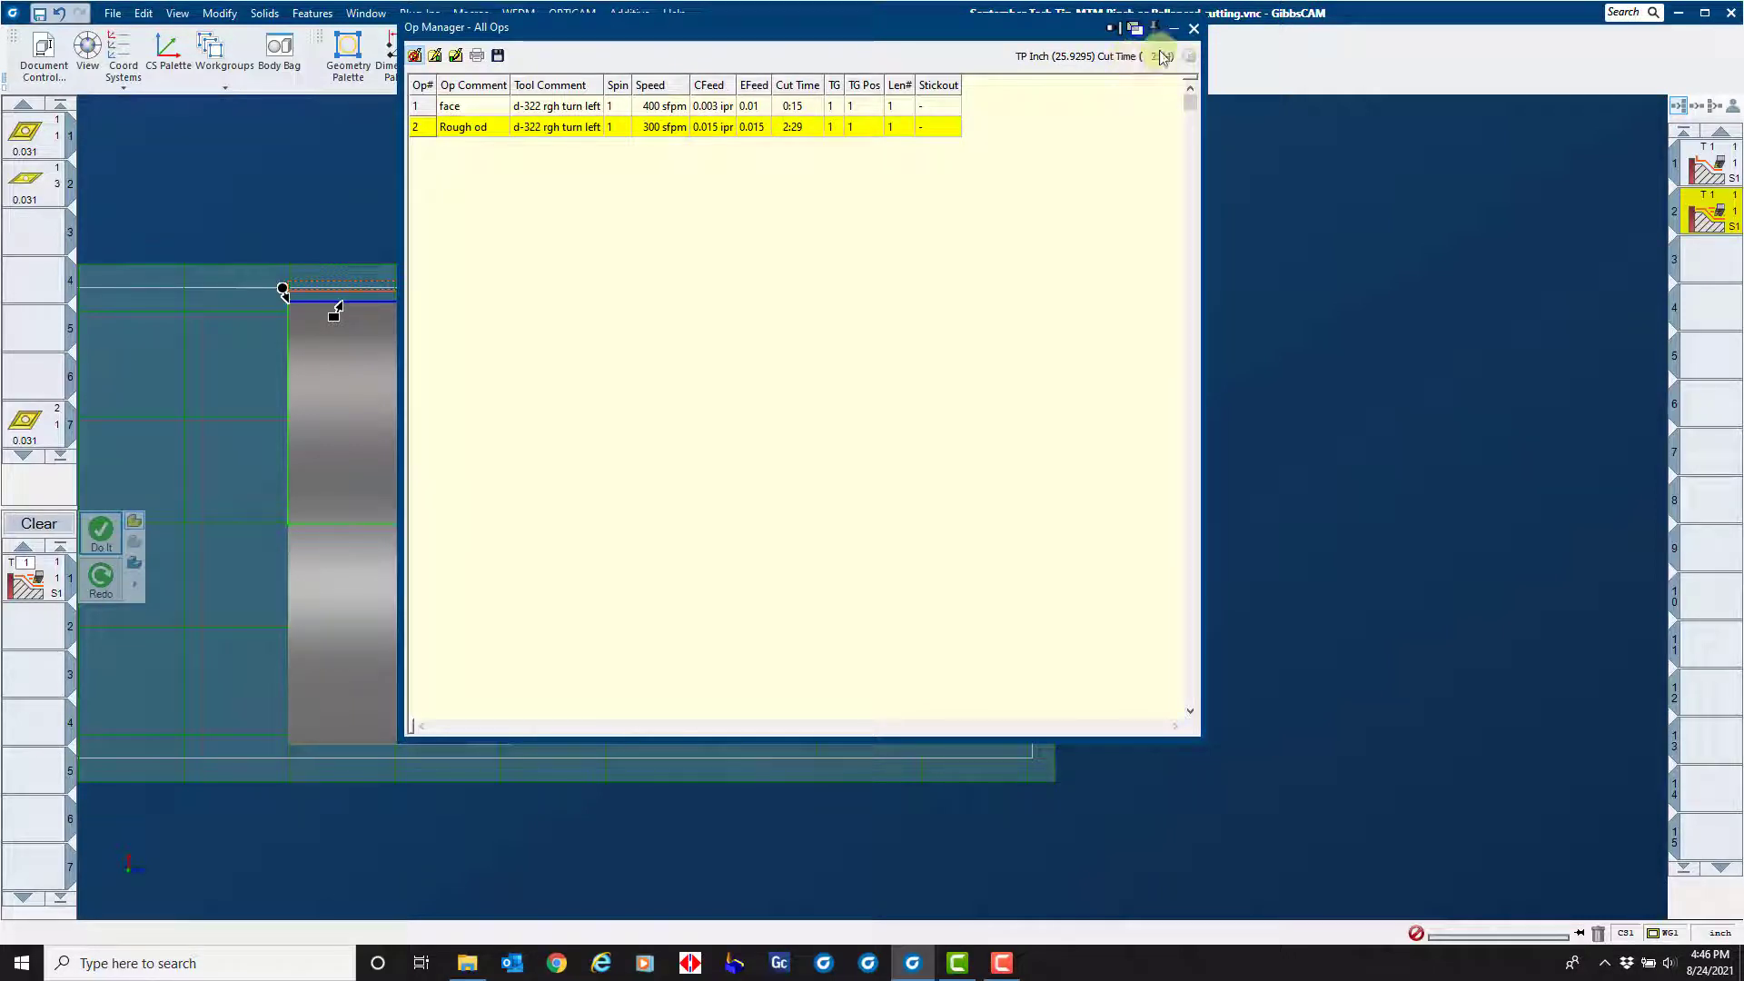
{"action": "left_click", "coordinate": [1193, 28]}
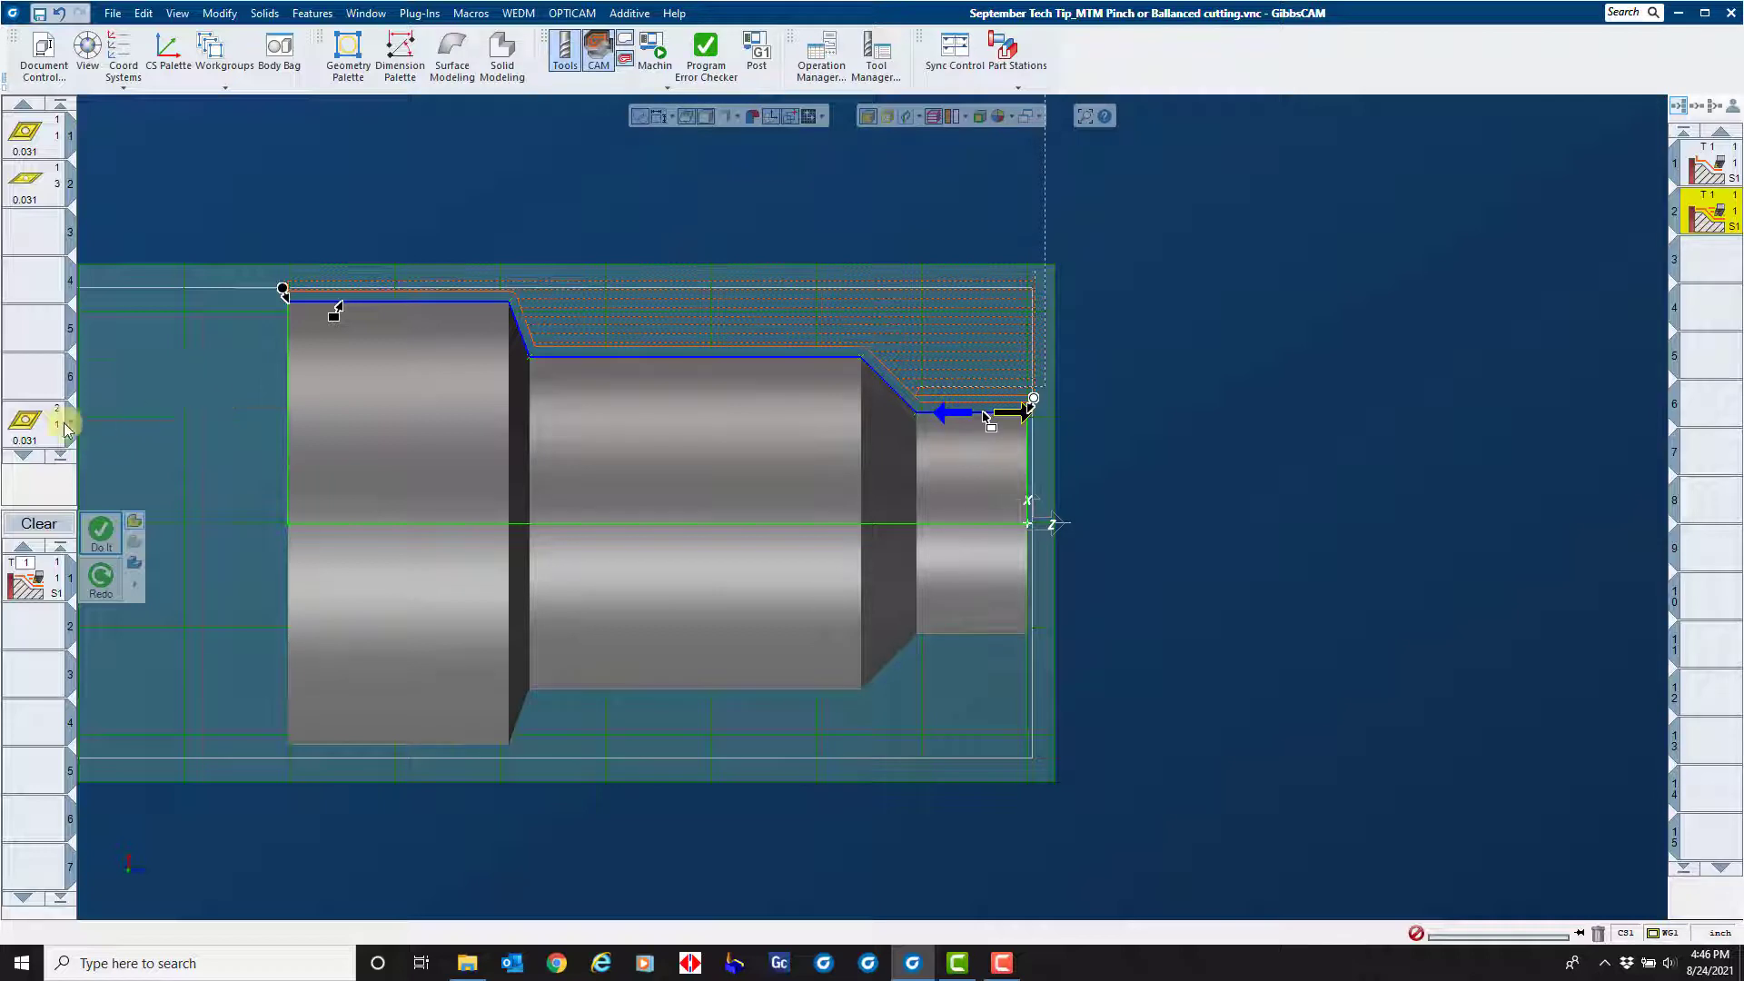
Add a Pinch Rough process with tool 7, using master process 1 and a lead/lag of 0.015, and regenerate the toolpaths.
{"action": "mouse_move", "coordinate": [36, 432]}
{"action": "left_click_drag", "start_coordinate": [36, 431], "coordinate": [32, 645]}
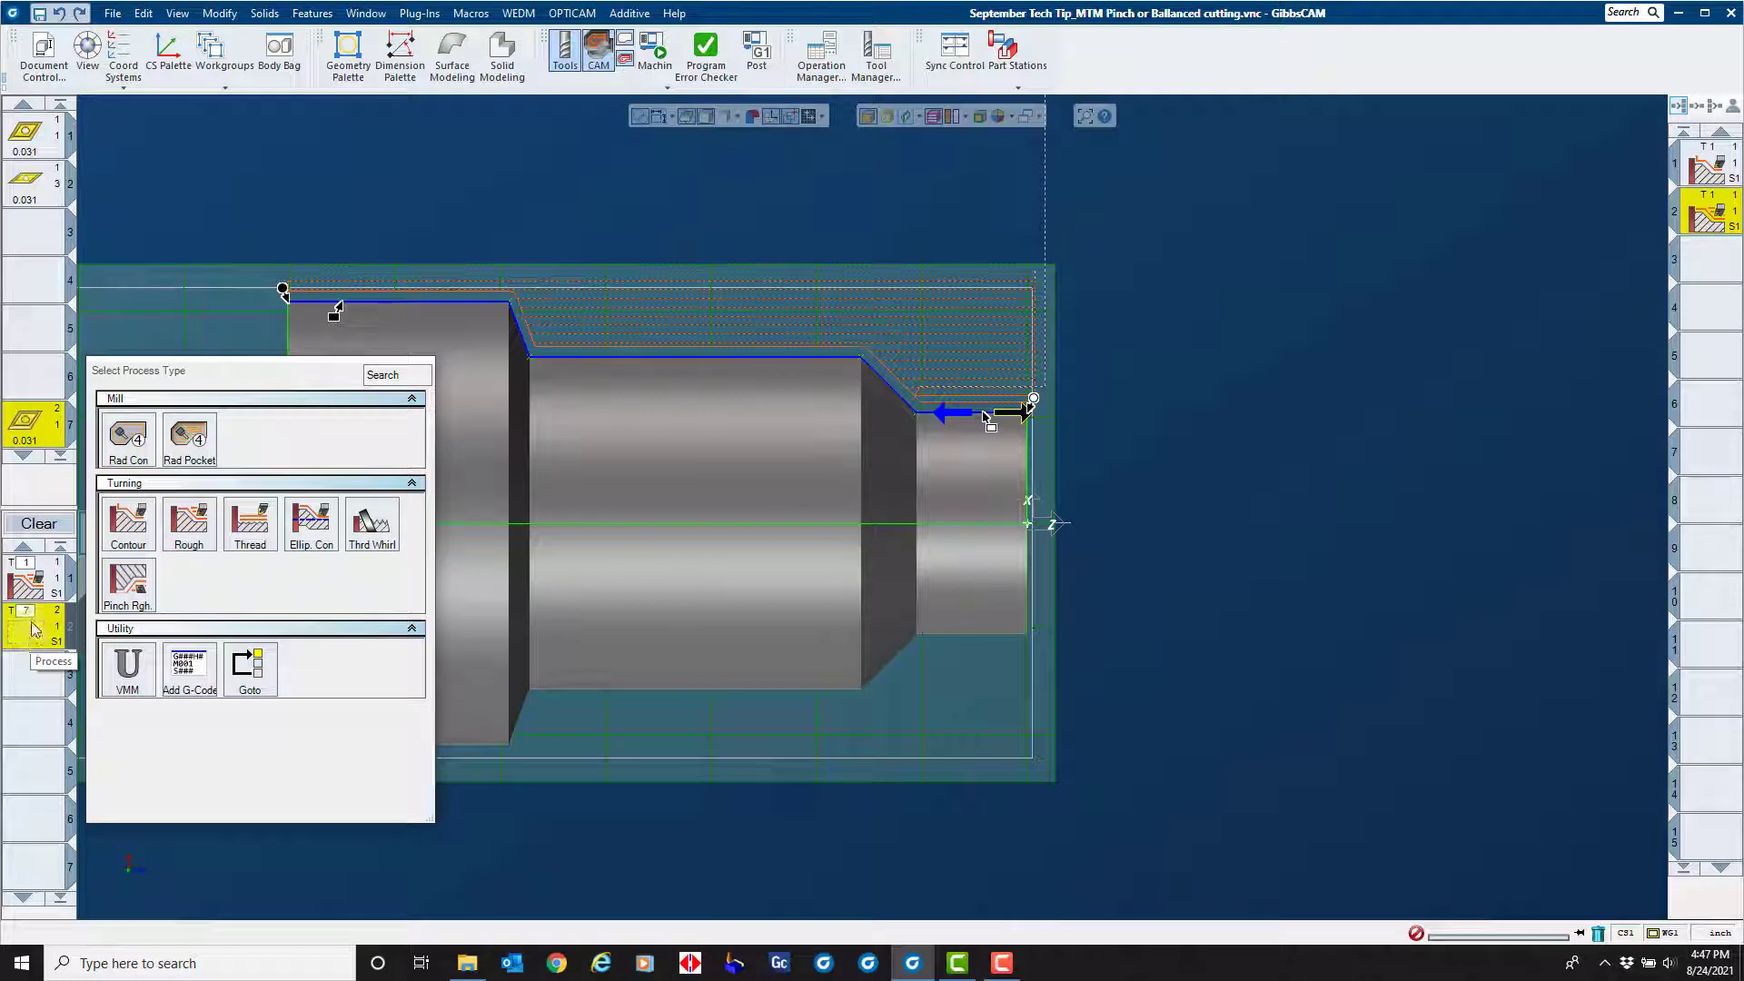
{"action": "left_click", "coordinate": [128, 582]}
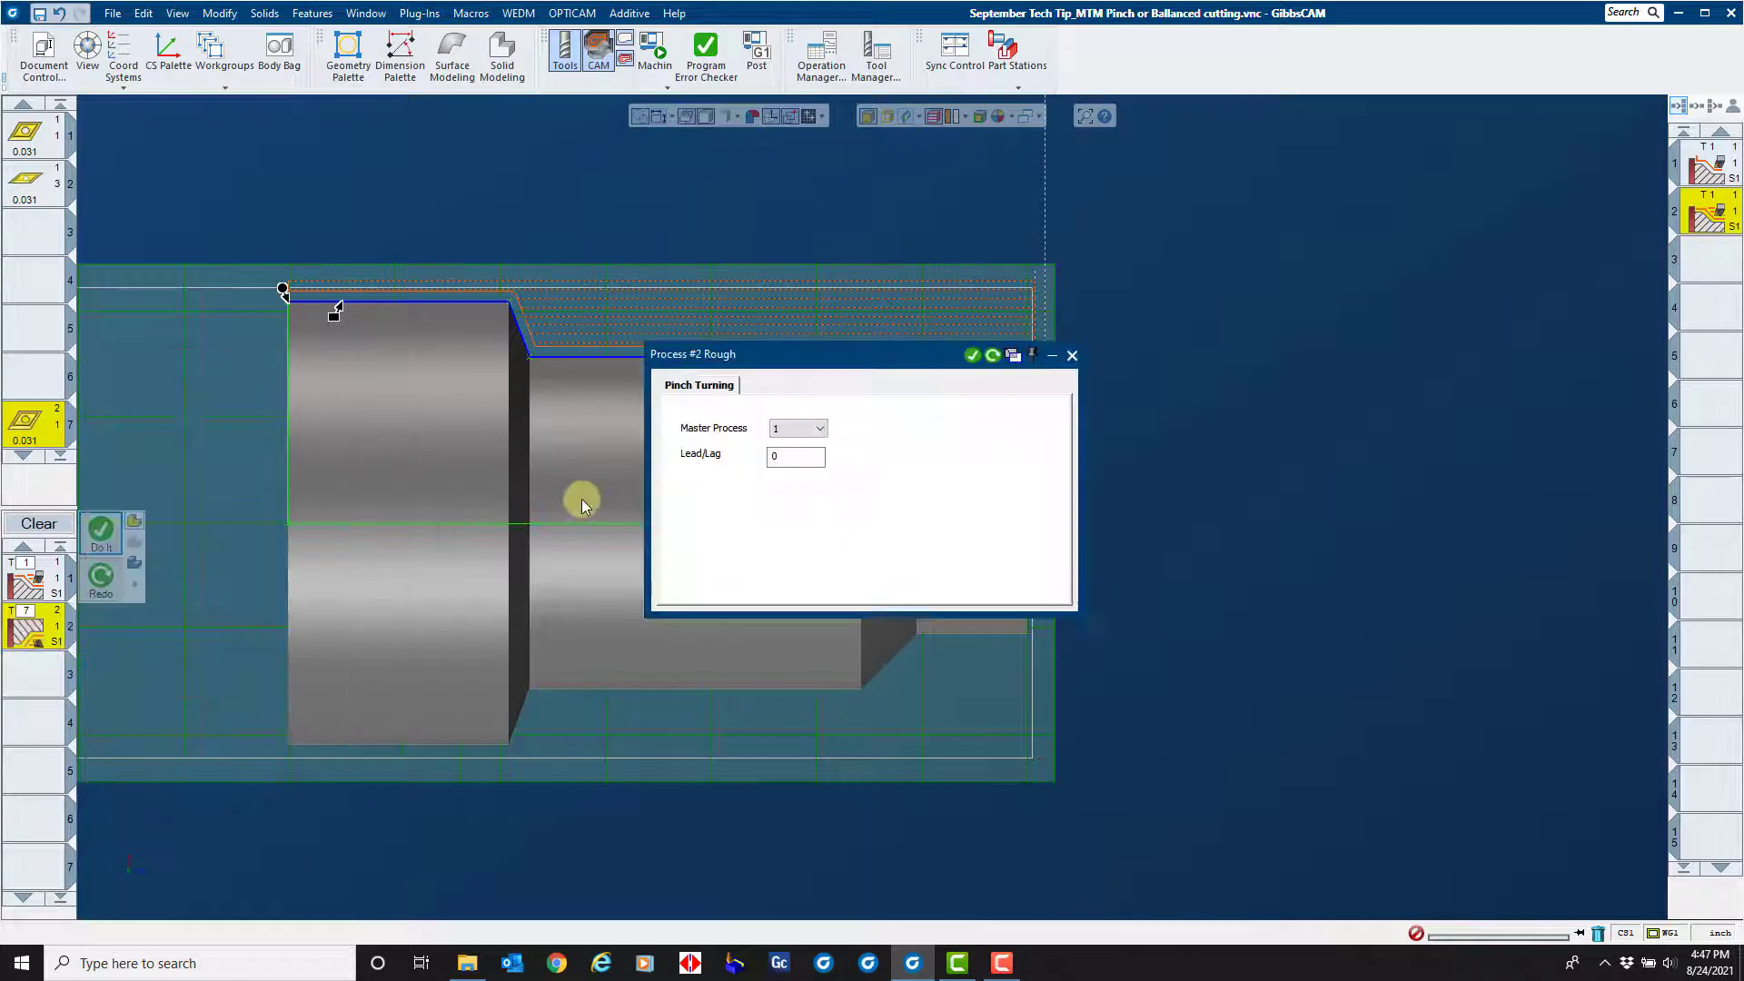
{"action": "left_click", "coordinate": [788, 461]}
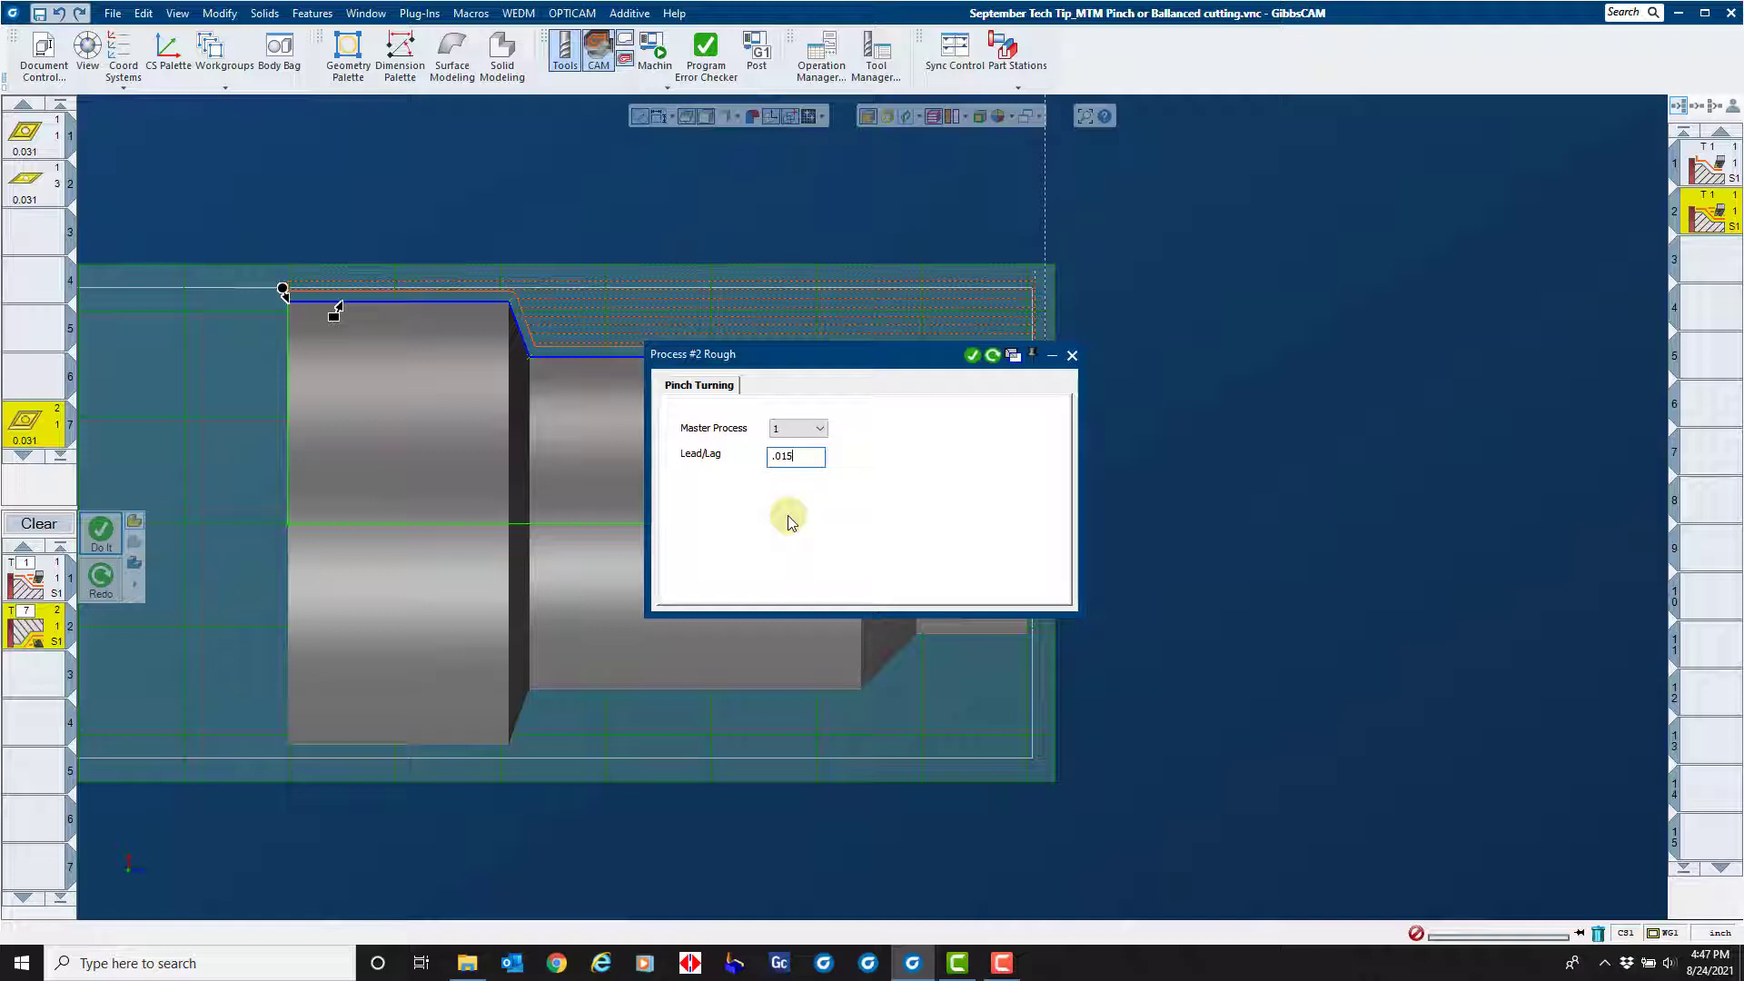
{"action": "left_click", "coordinate": [994, 360]}
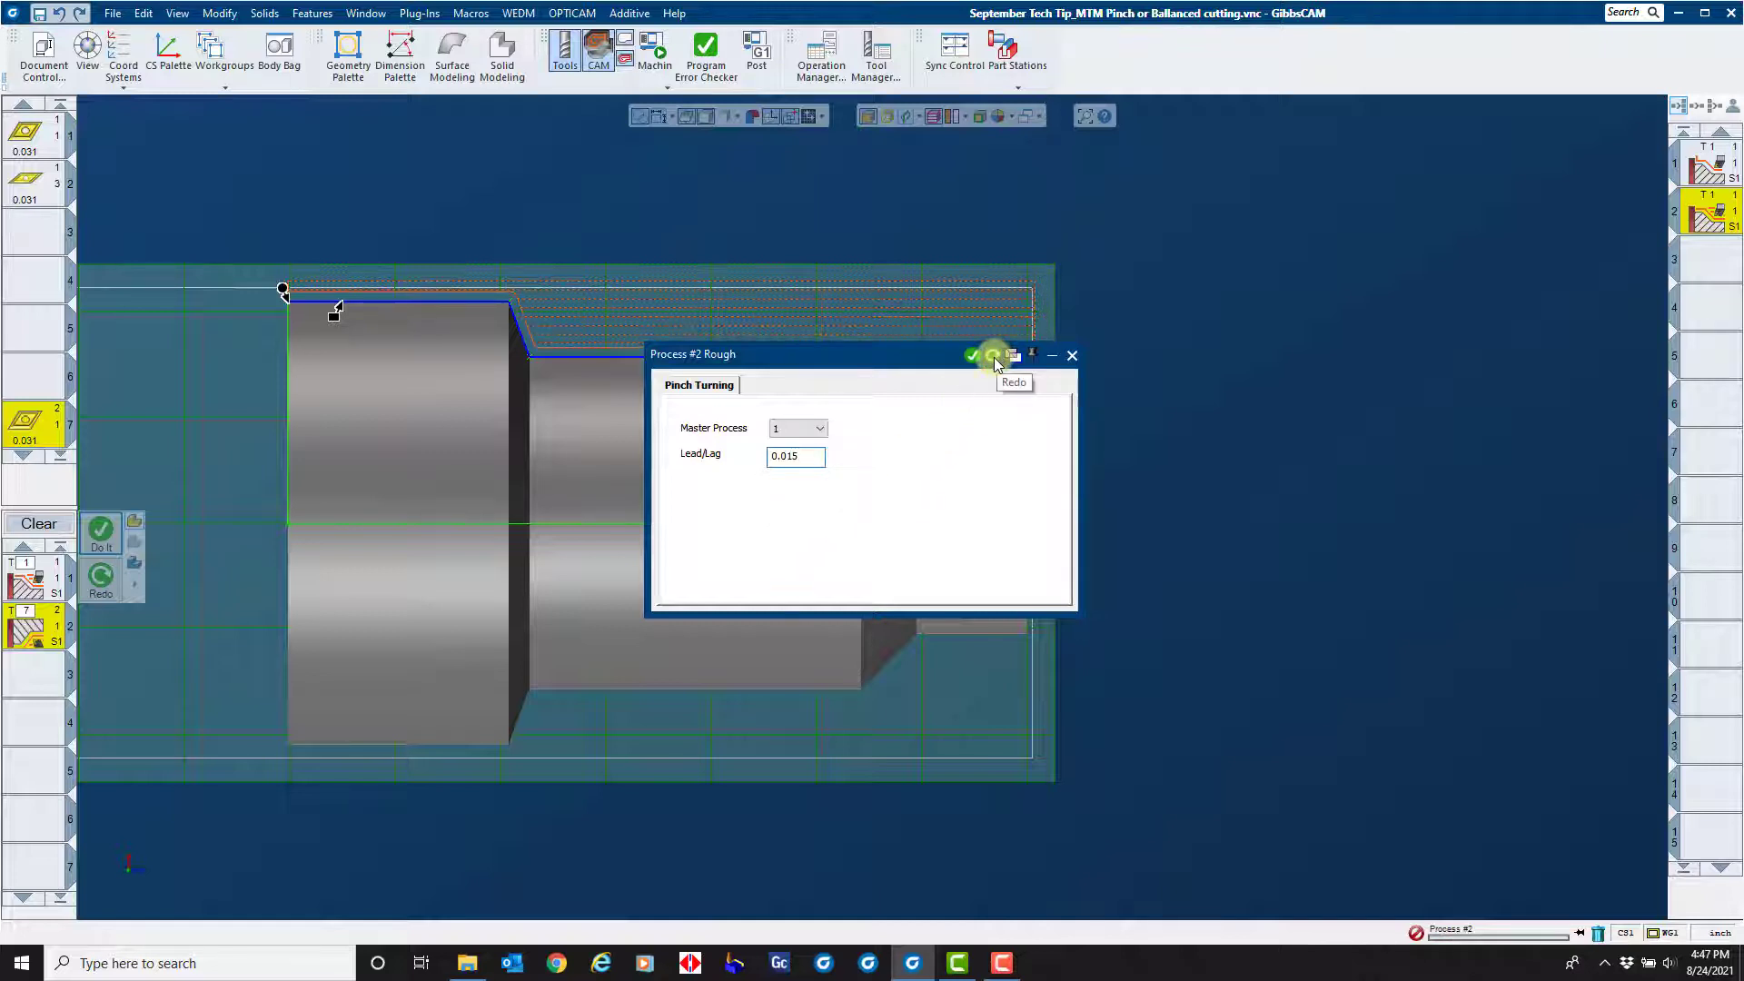
{"action": "left_click", "coordinate": [1073, 356]}
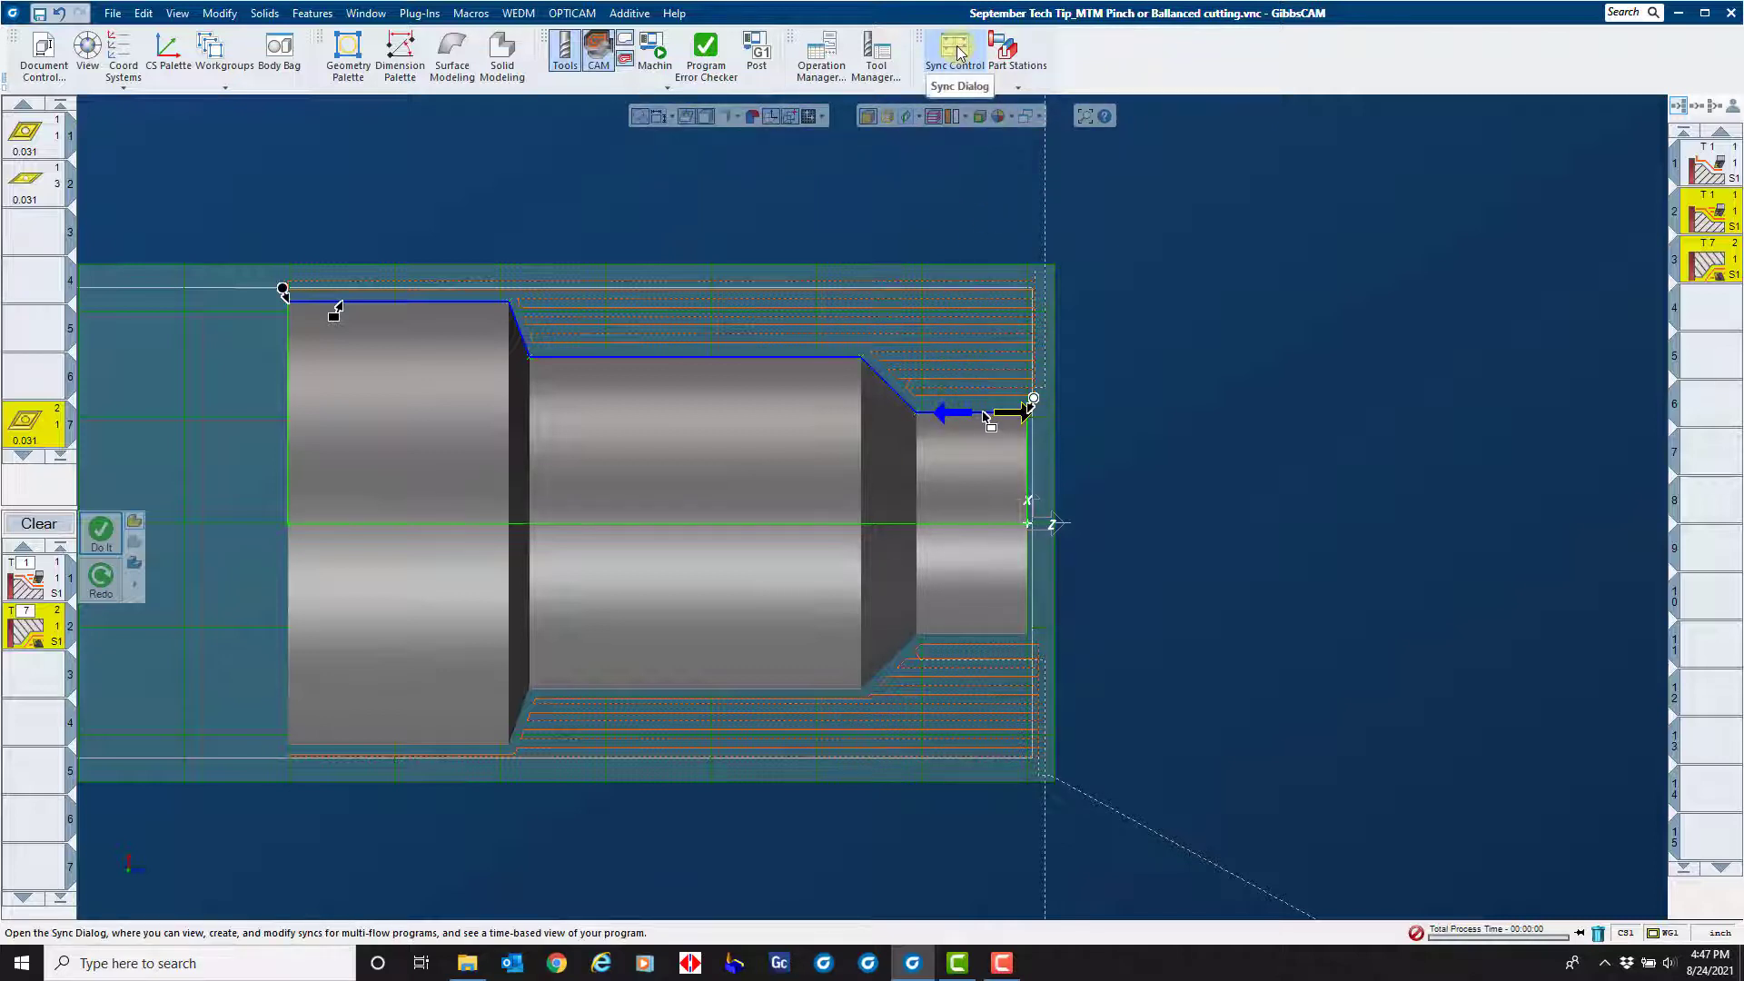
Check the operation list and total cut time with the tool 7 pinch operation included.
{"action": "left_click", "coordinate": [821, 66]}
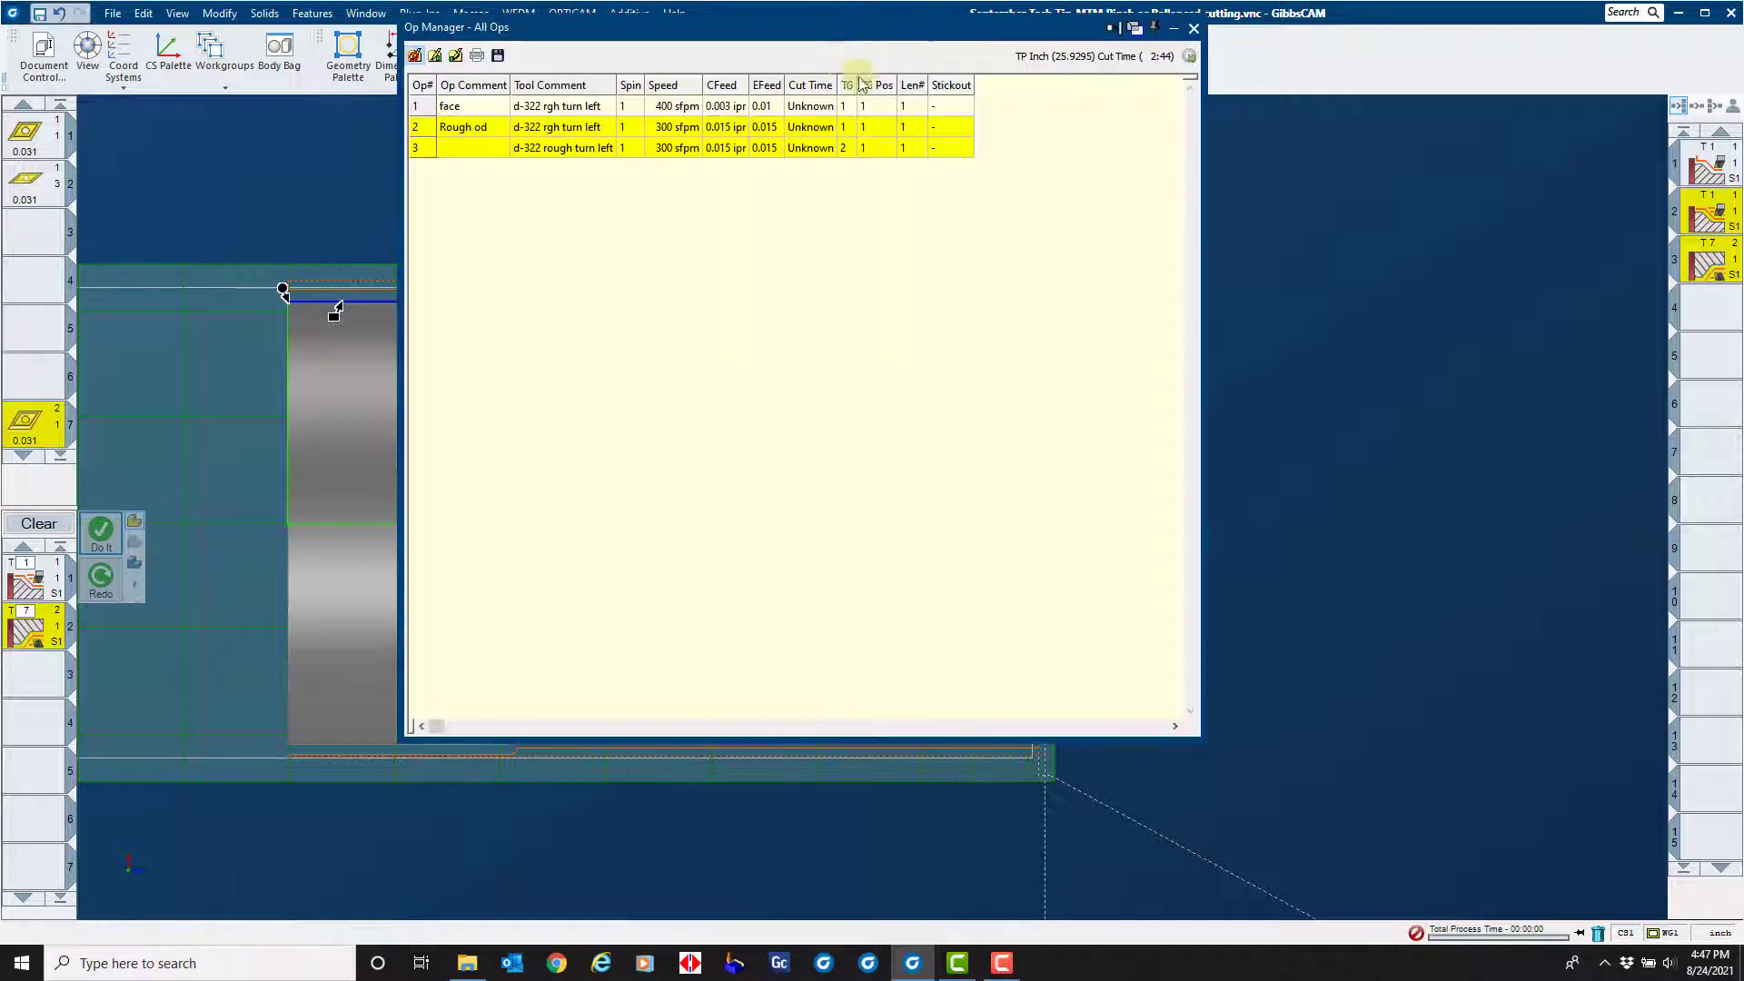
{"action": "left_click", "coordinate": [1189, 56]}
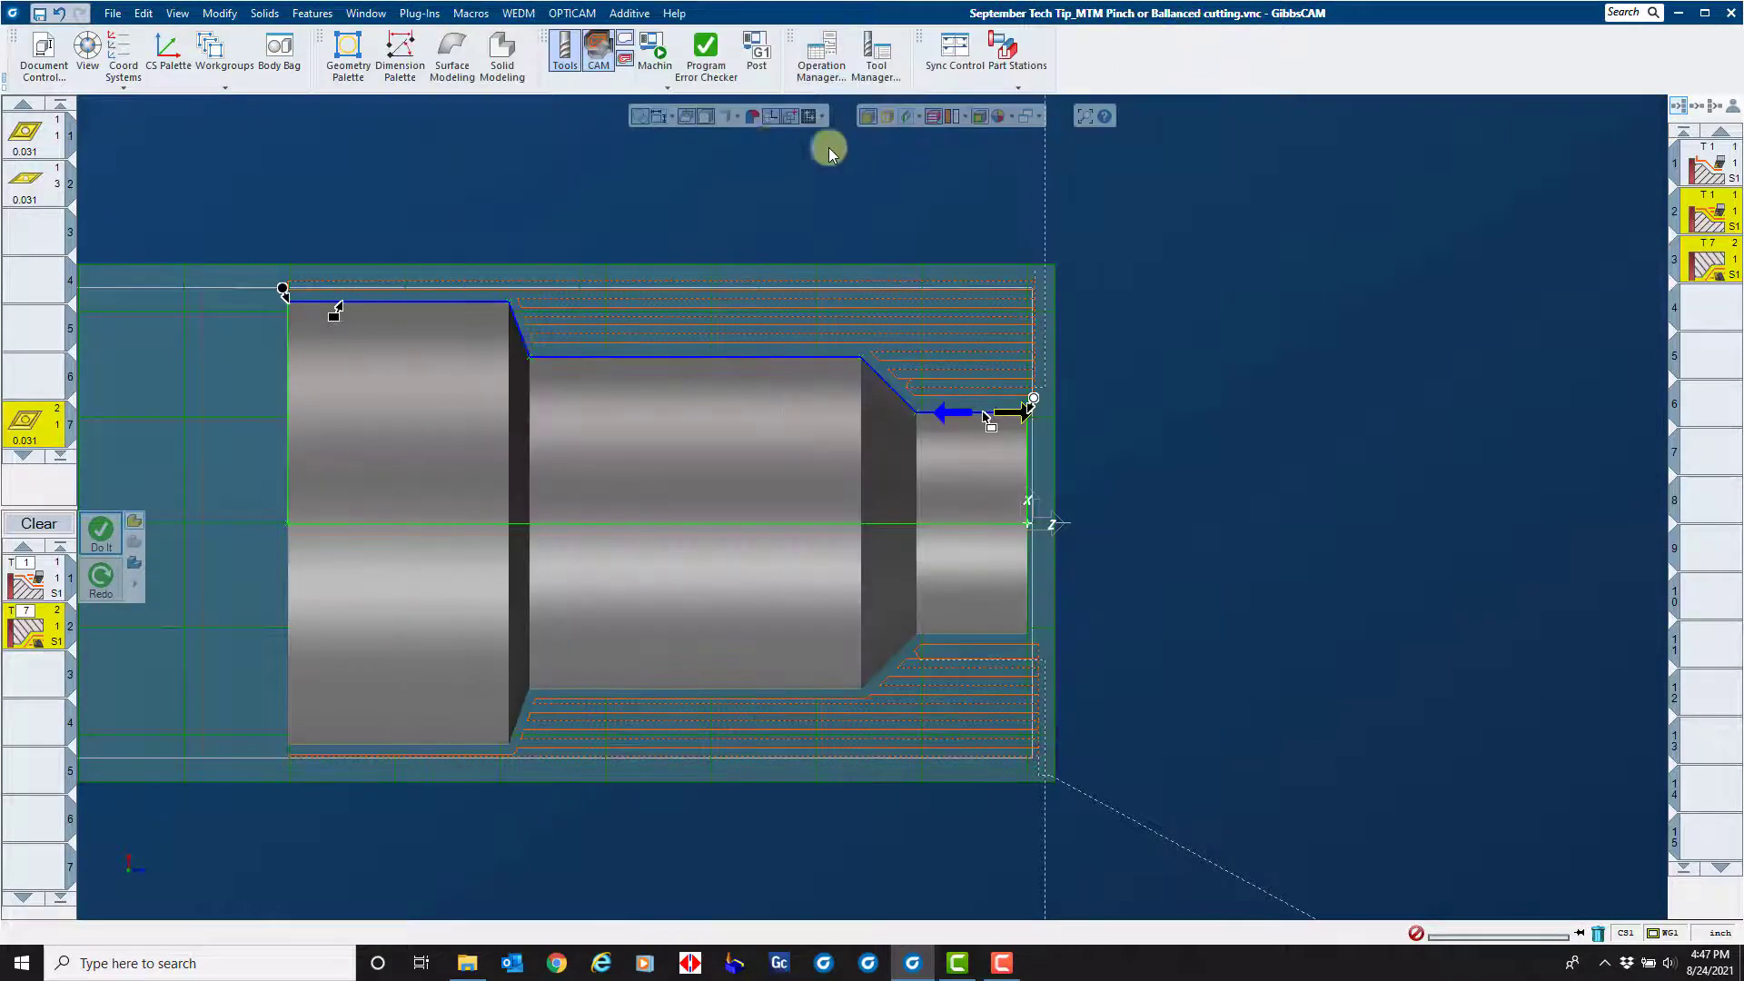
{"action": "left_click", "coordinate": [1193, 28]}
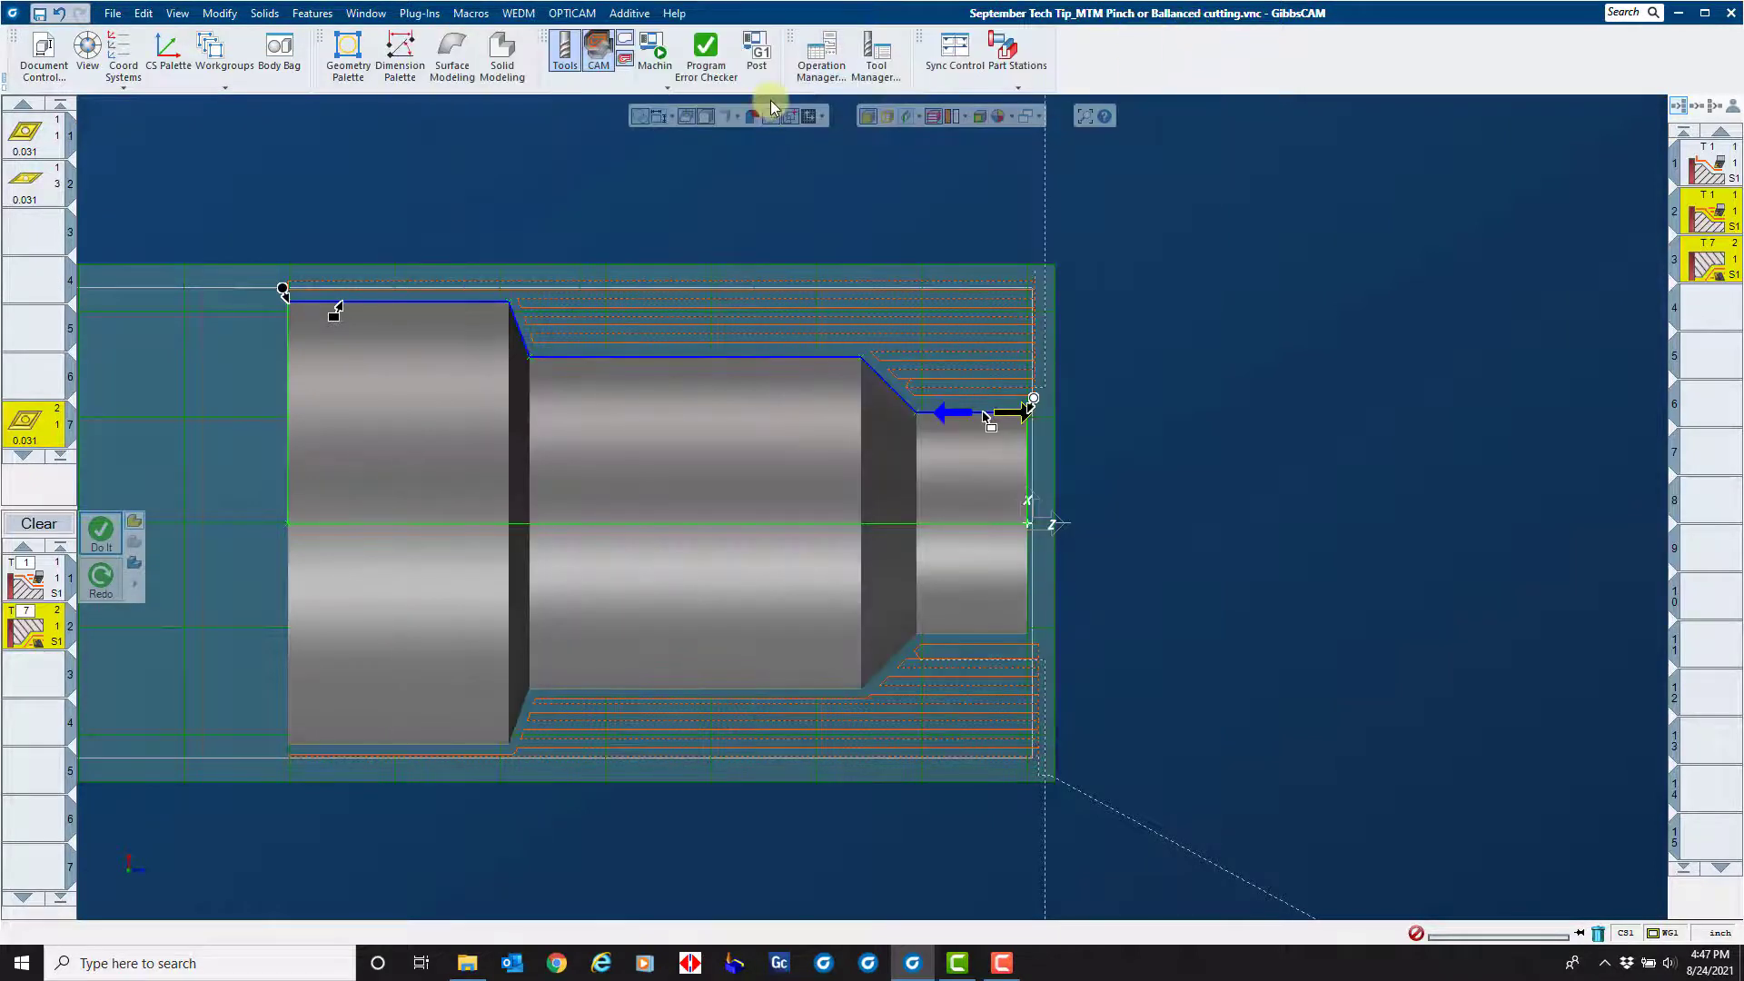
Show the flow syncs in Sync Control and run the machine simulation to examine both tools pinch turning the part.
{"action": "left_click", "coordinate": [962, 57]}
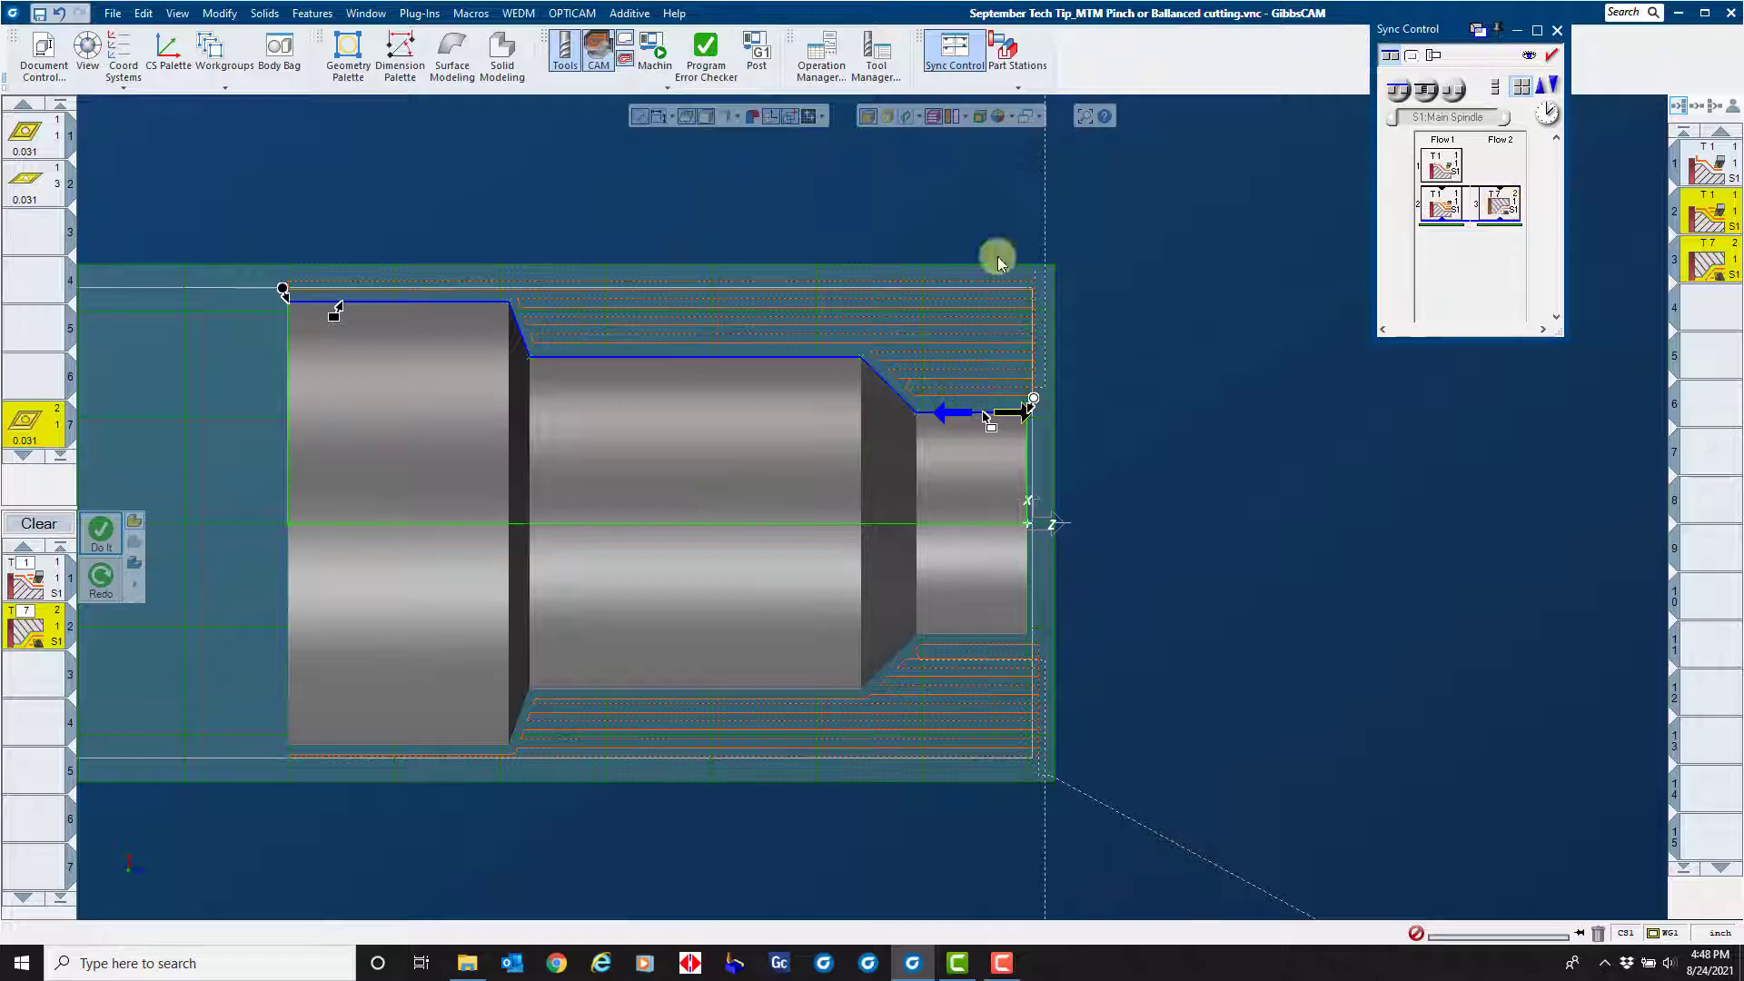
{"action": "left_click", "coordinate": [653, 50]}
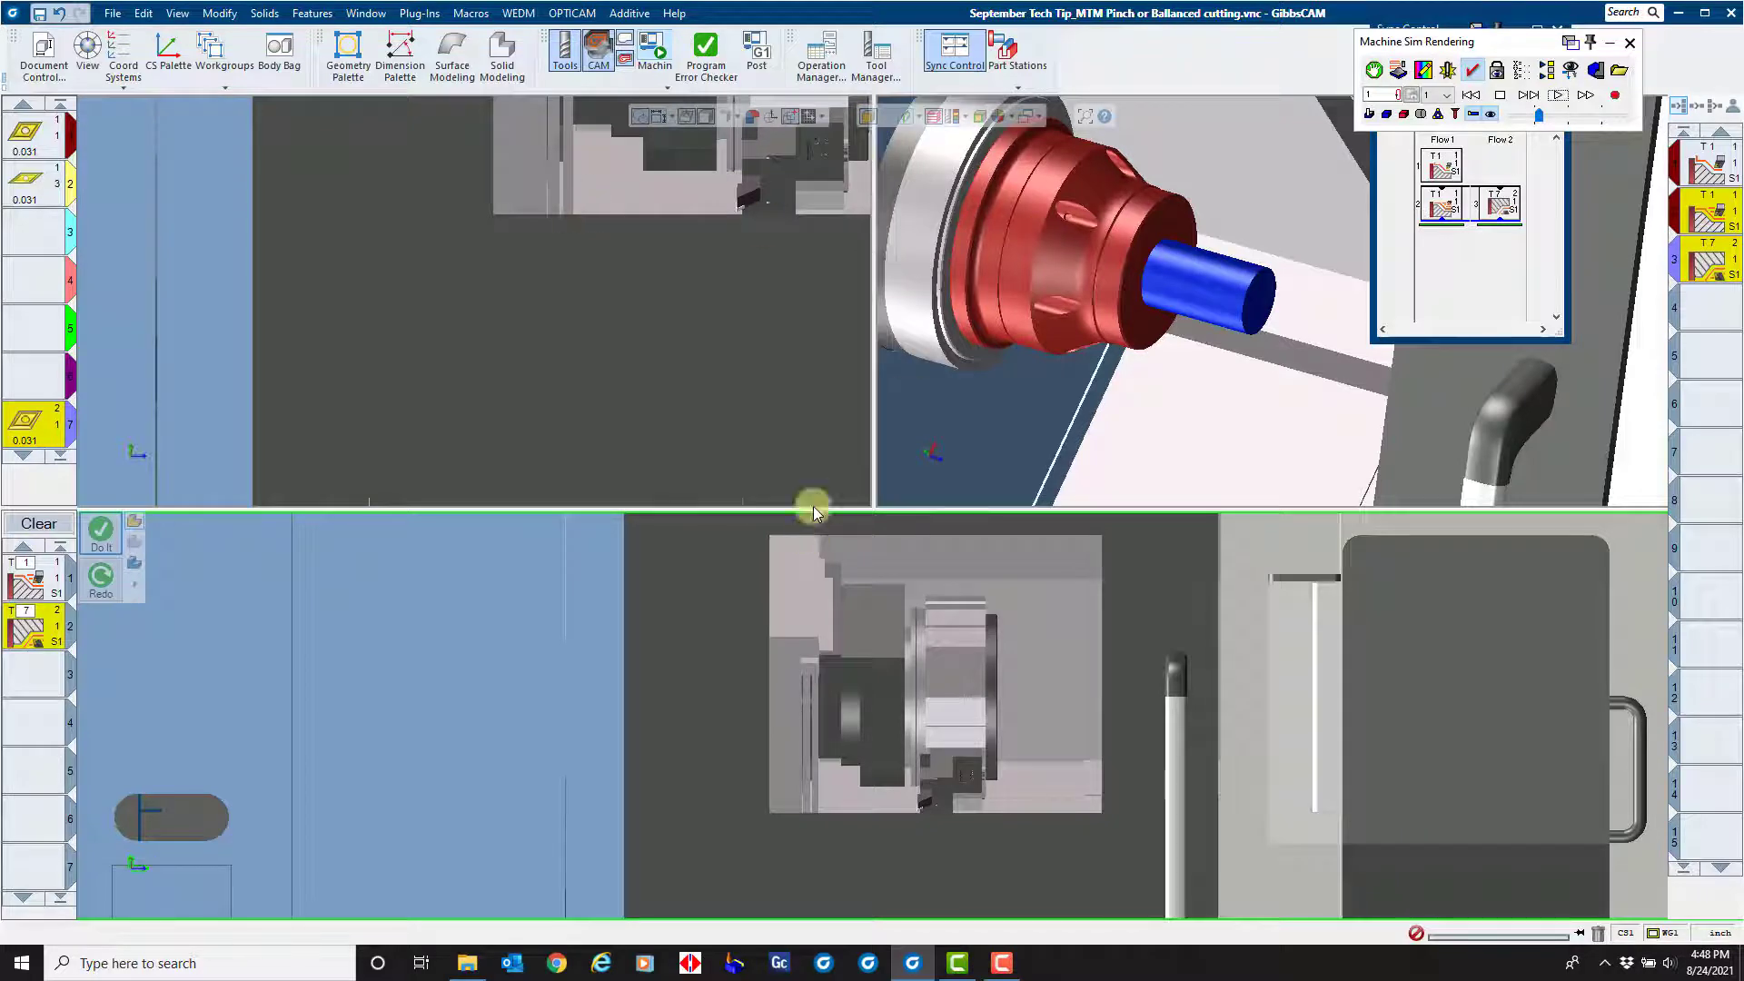
{"action": "left_click", "coordinate": [1559, 98]}
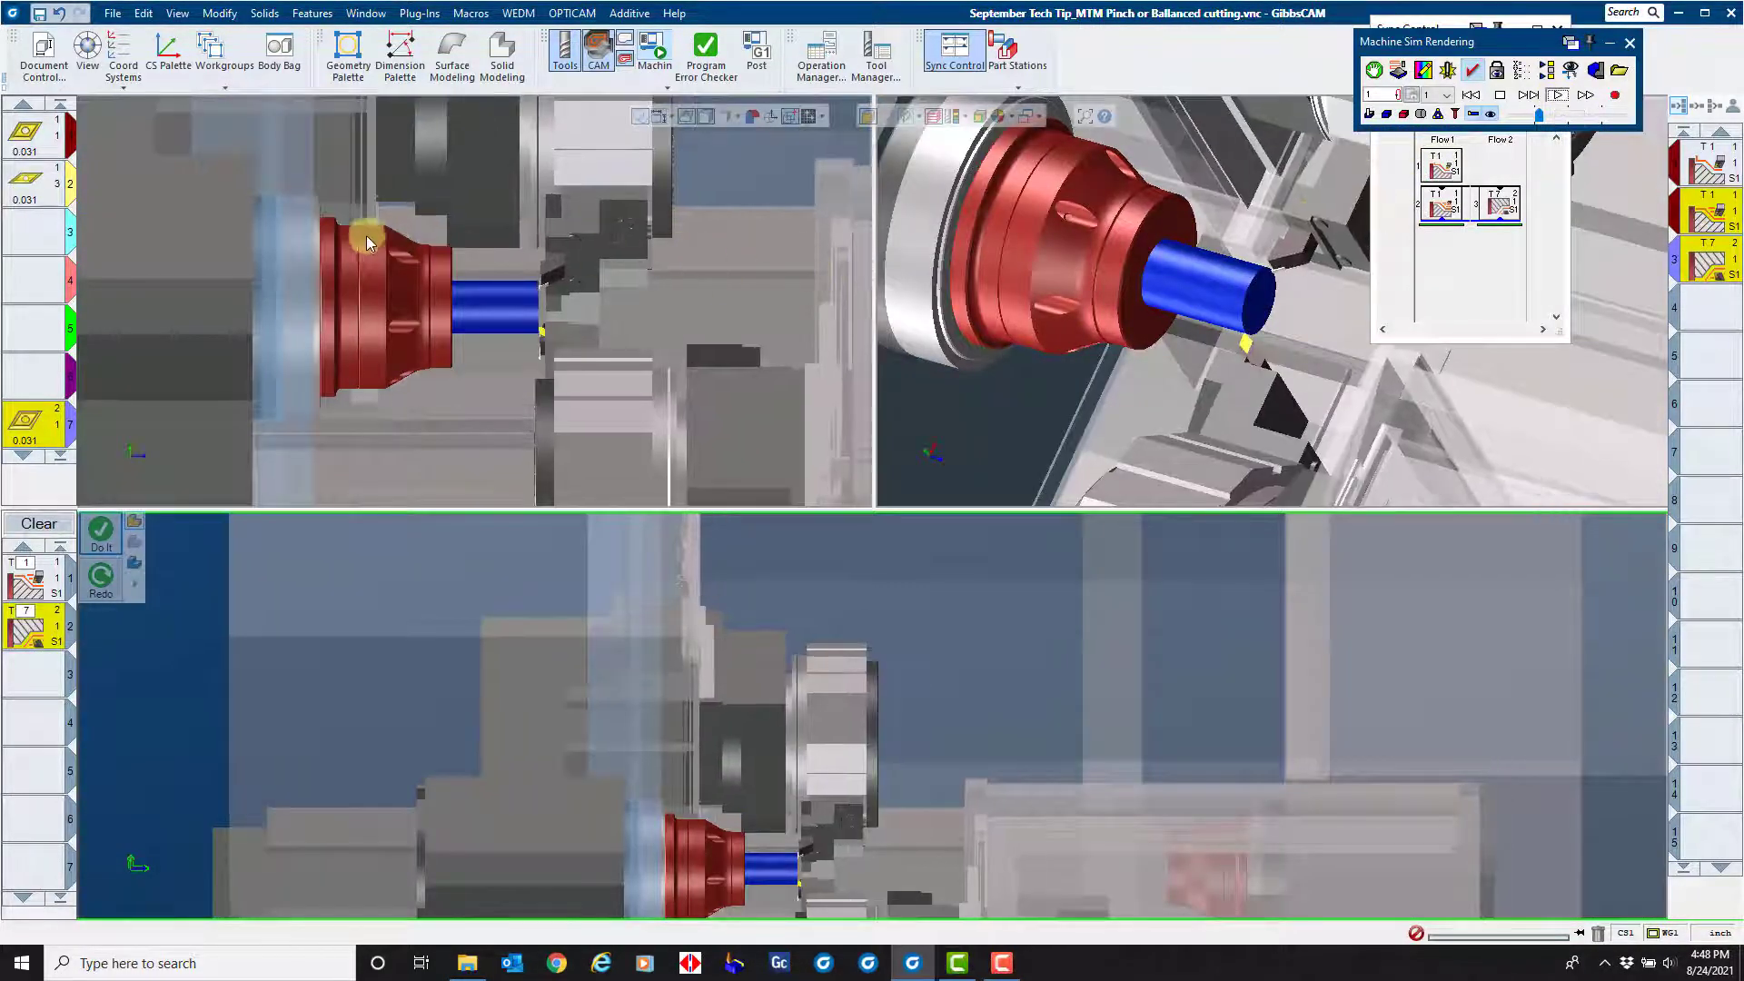
{"action": "scroll", "coordinate": [658, 357], "scroll_direction": "up", "scroll_amount": 3}
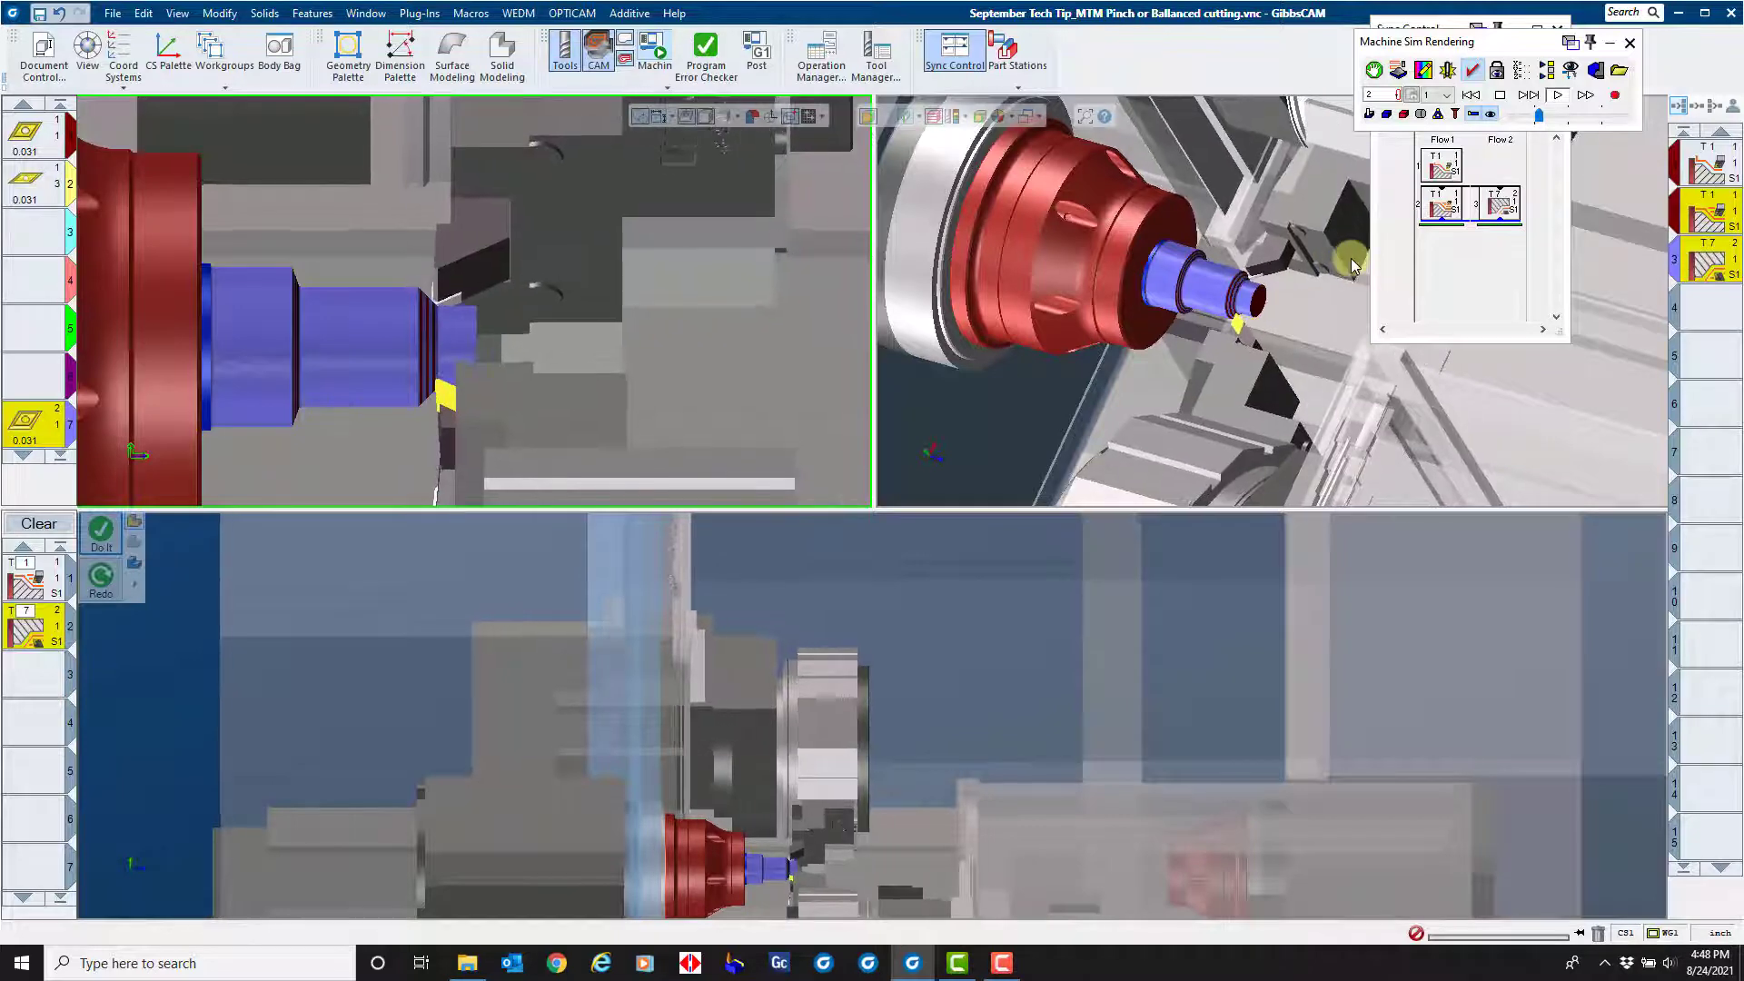
{"action": "left_click", "coordinate": [1628, 44]}
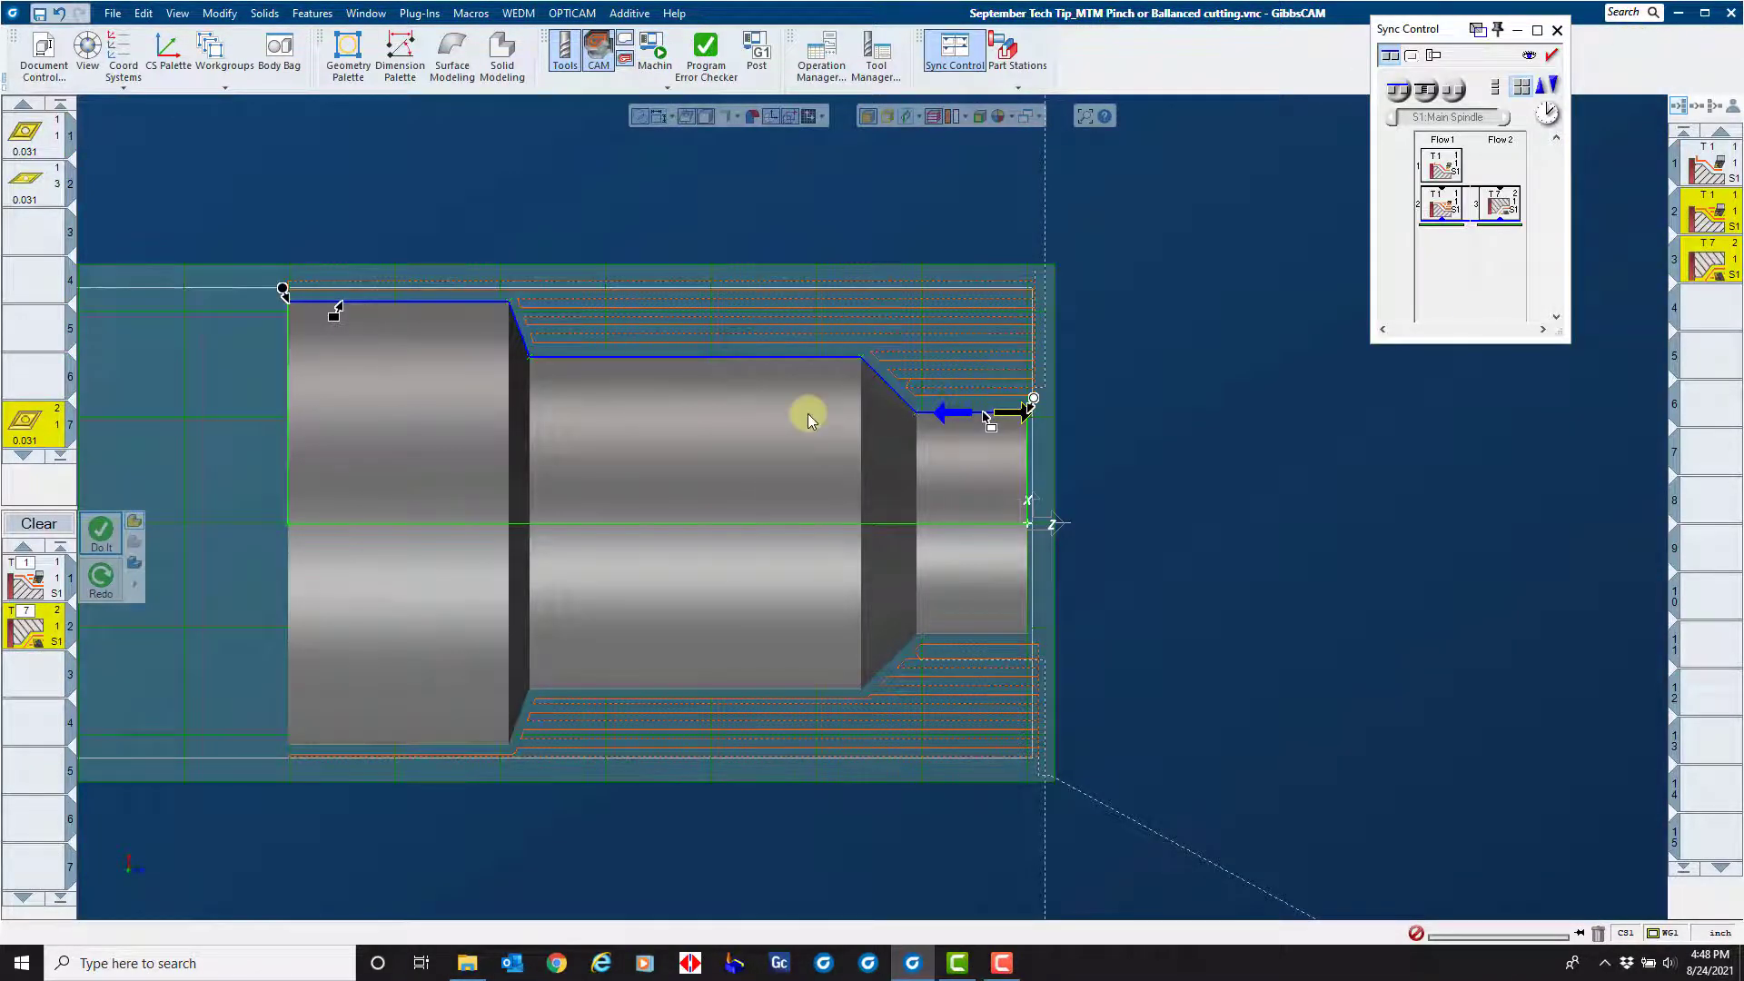
Change the tool 7 process from Pinch Rough to a standard turning Rough process.
{"action": "right_click", "coordinate": [11, 623]}
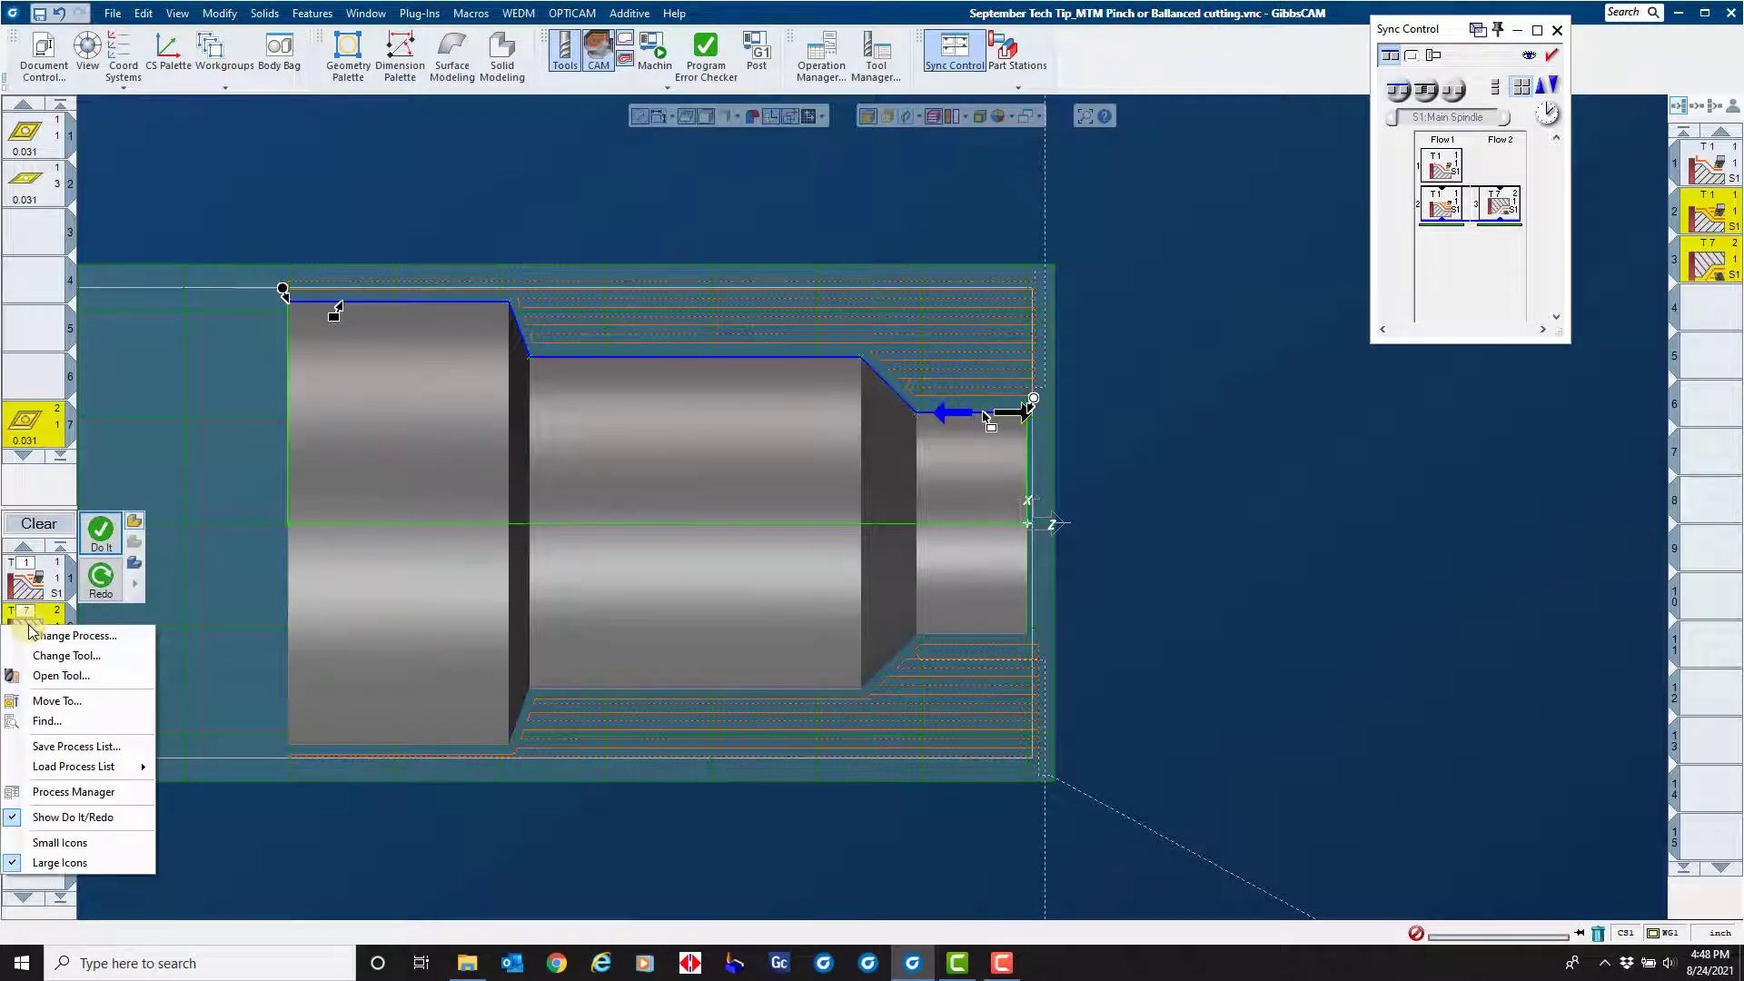
{"action": "left_click", "coordinate": [74, 636]}
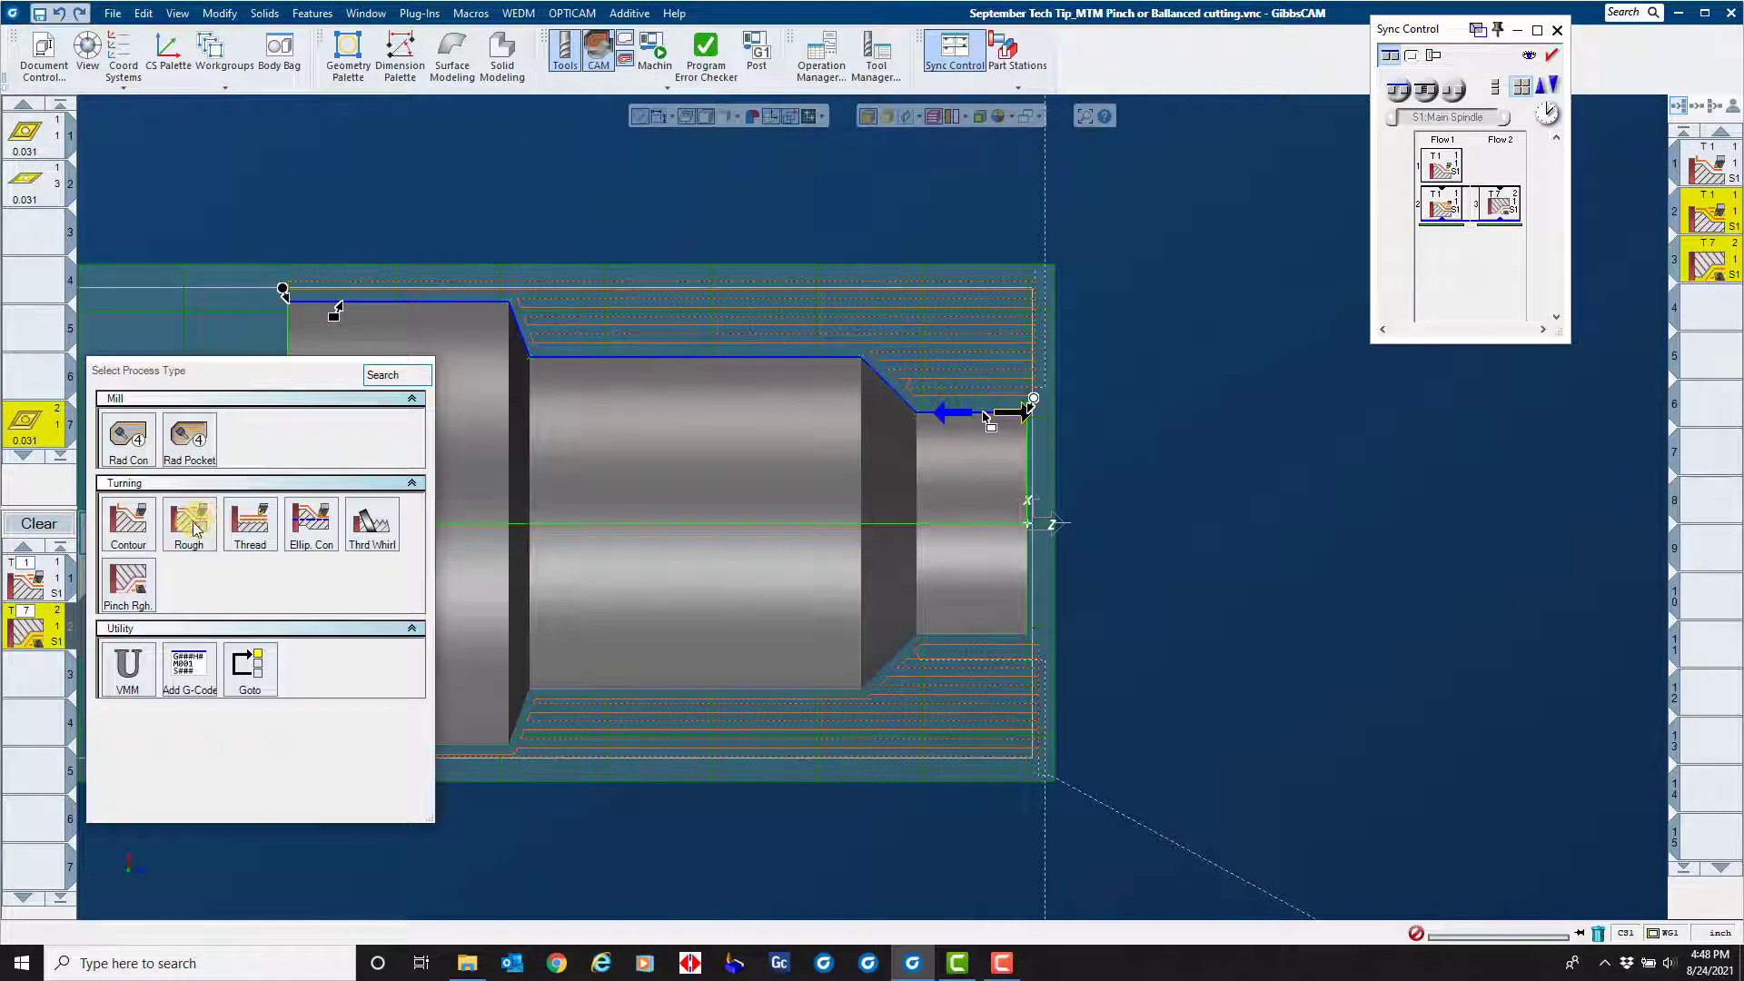
{"action": "left_click", "coordinate": [194, 527]}
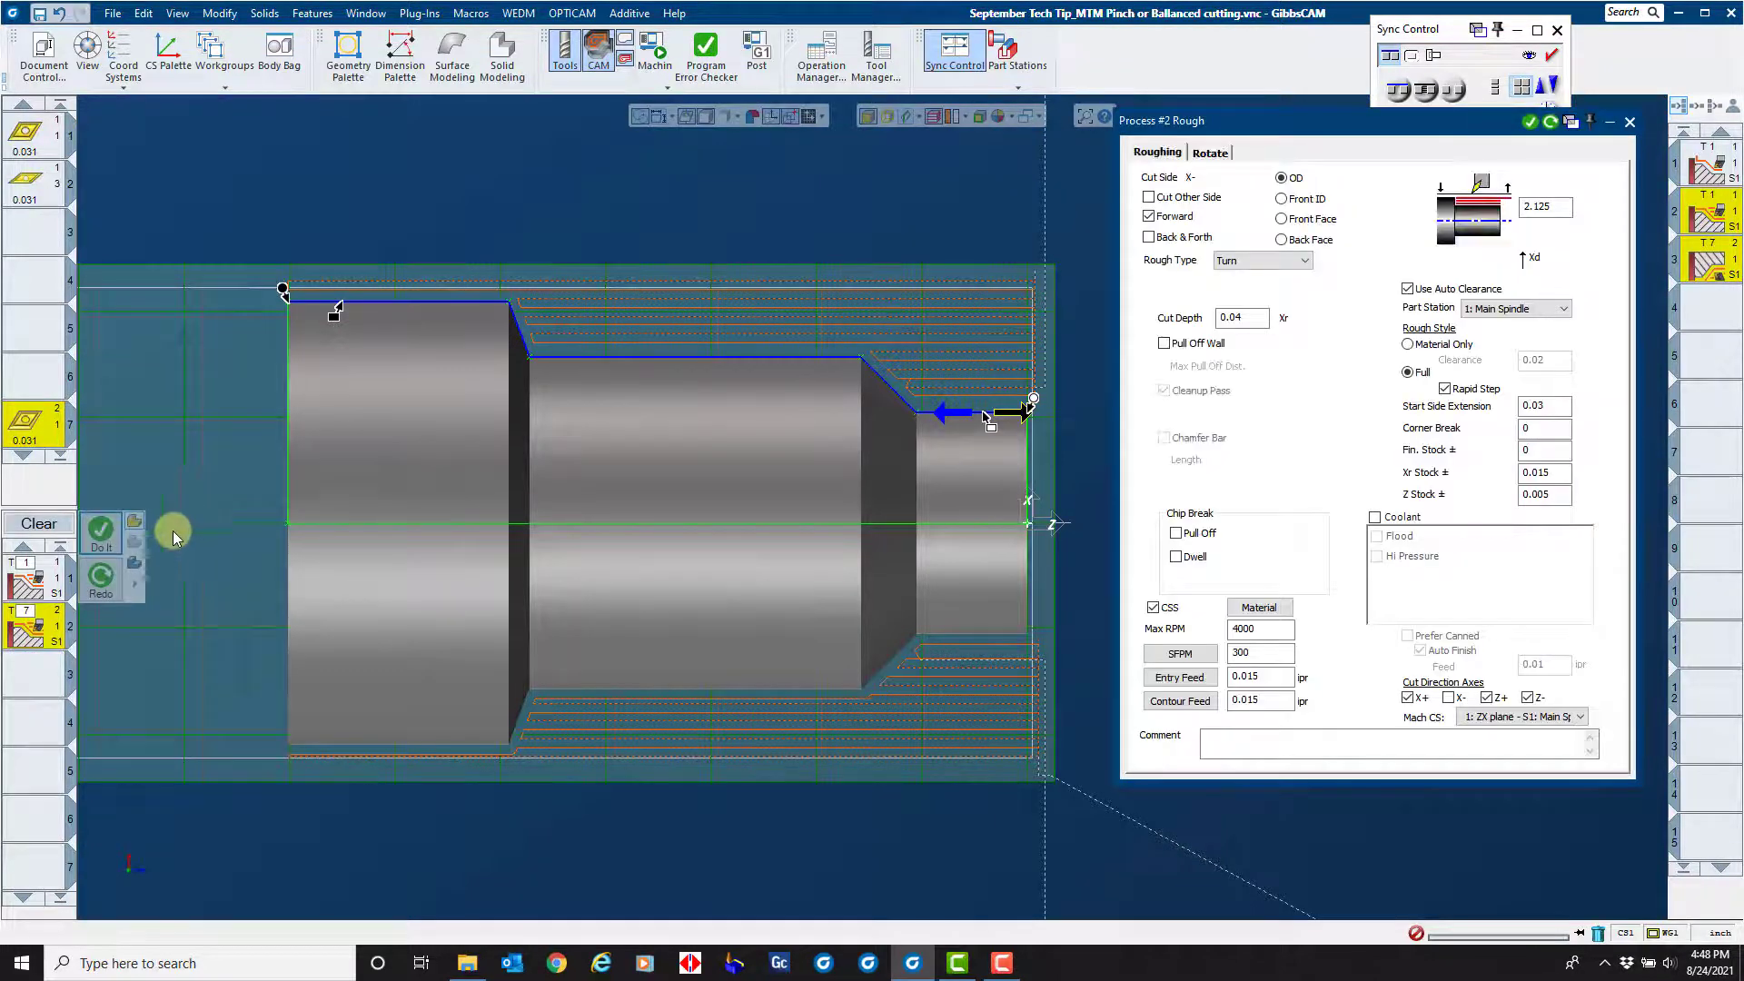
Set both the entry feed and contour feed of the tool 1 Rough process to 0.03 ipr.
{"action": "left_click", "coordinate": [27, 568]}
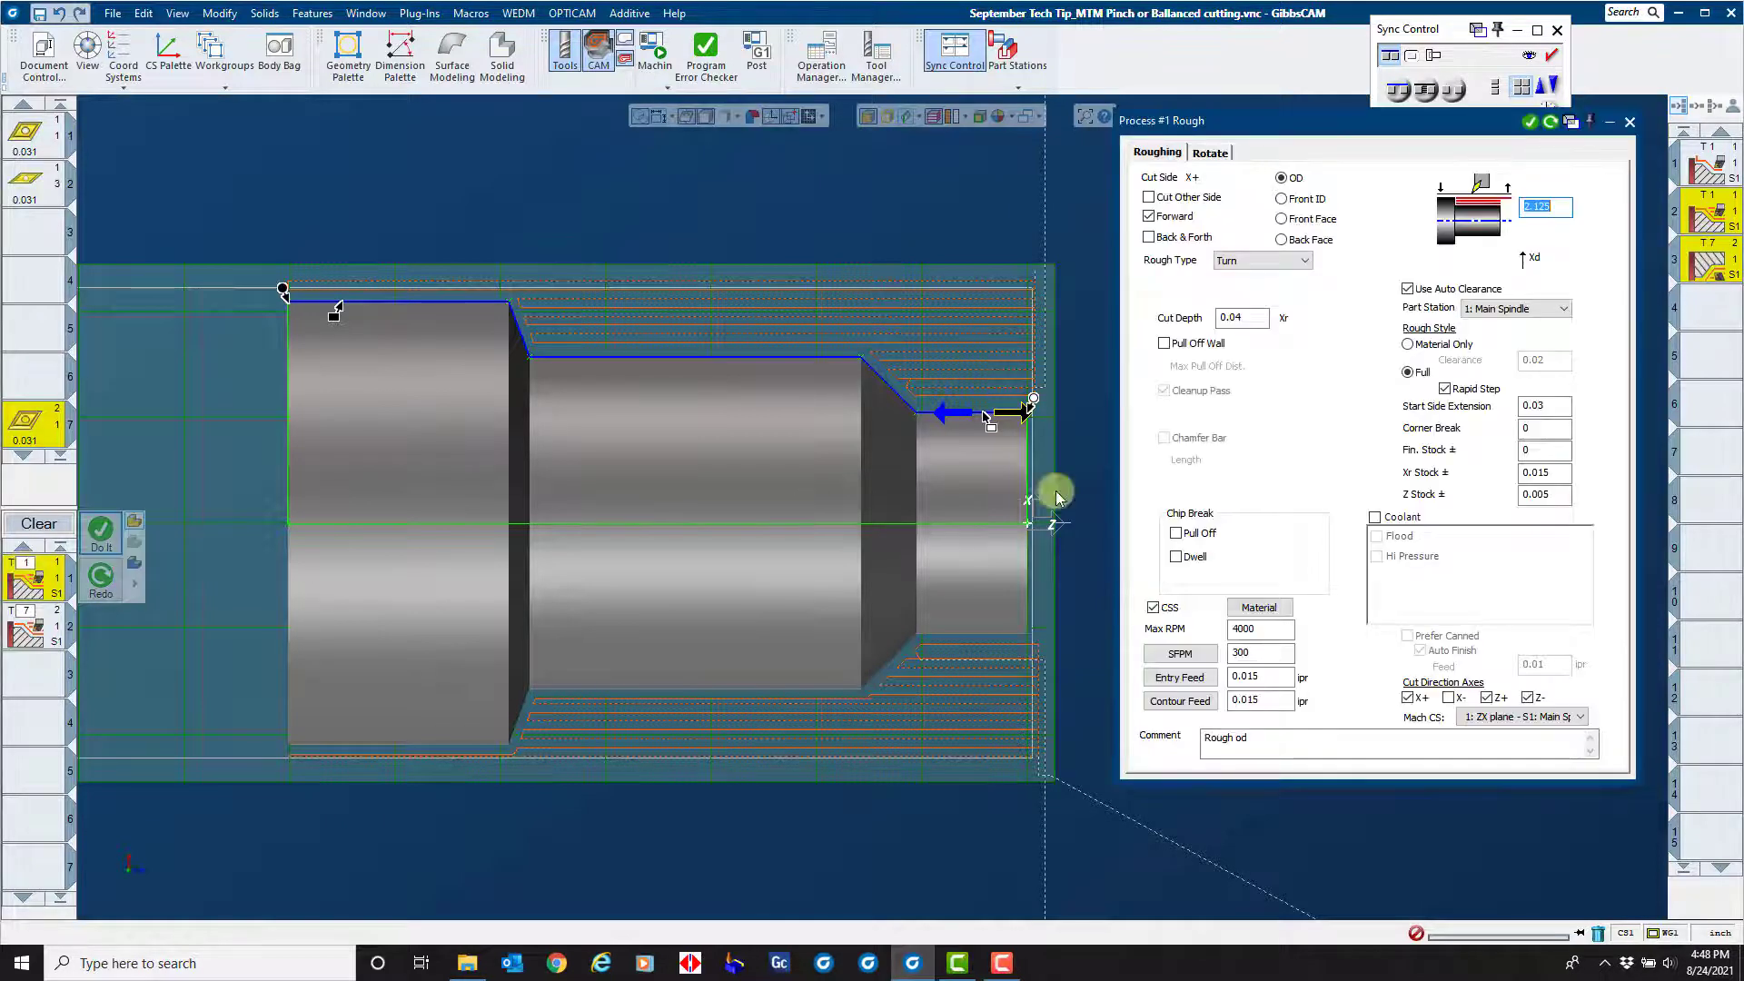
{"action": "left_click_drag", "start_coordinate": [1265, 677], "coordinate": [1230, 673]}
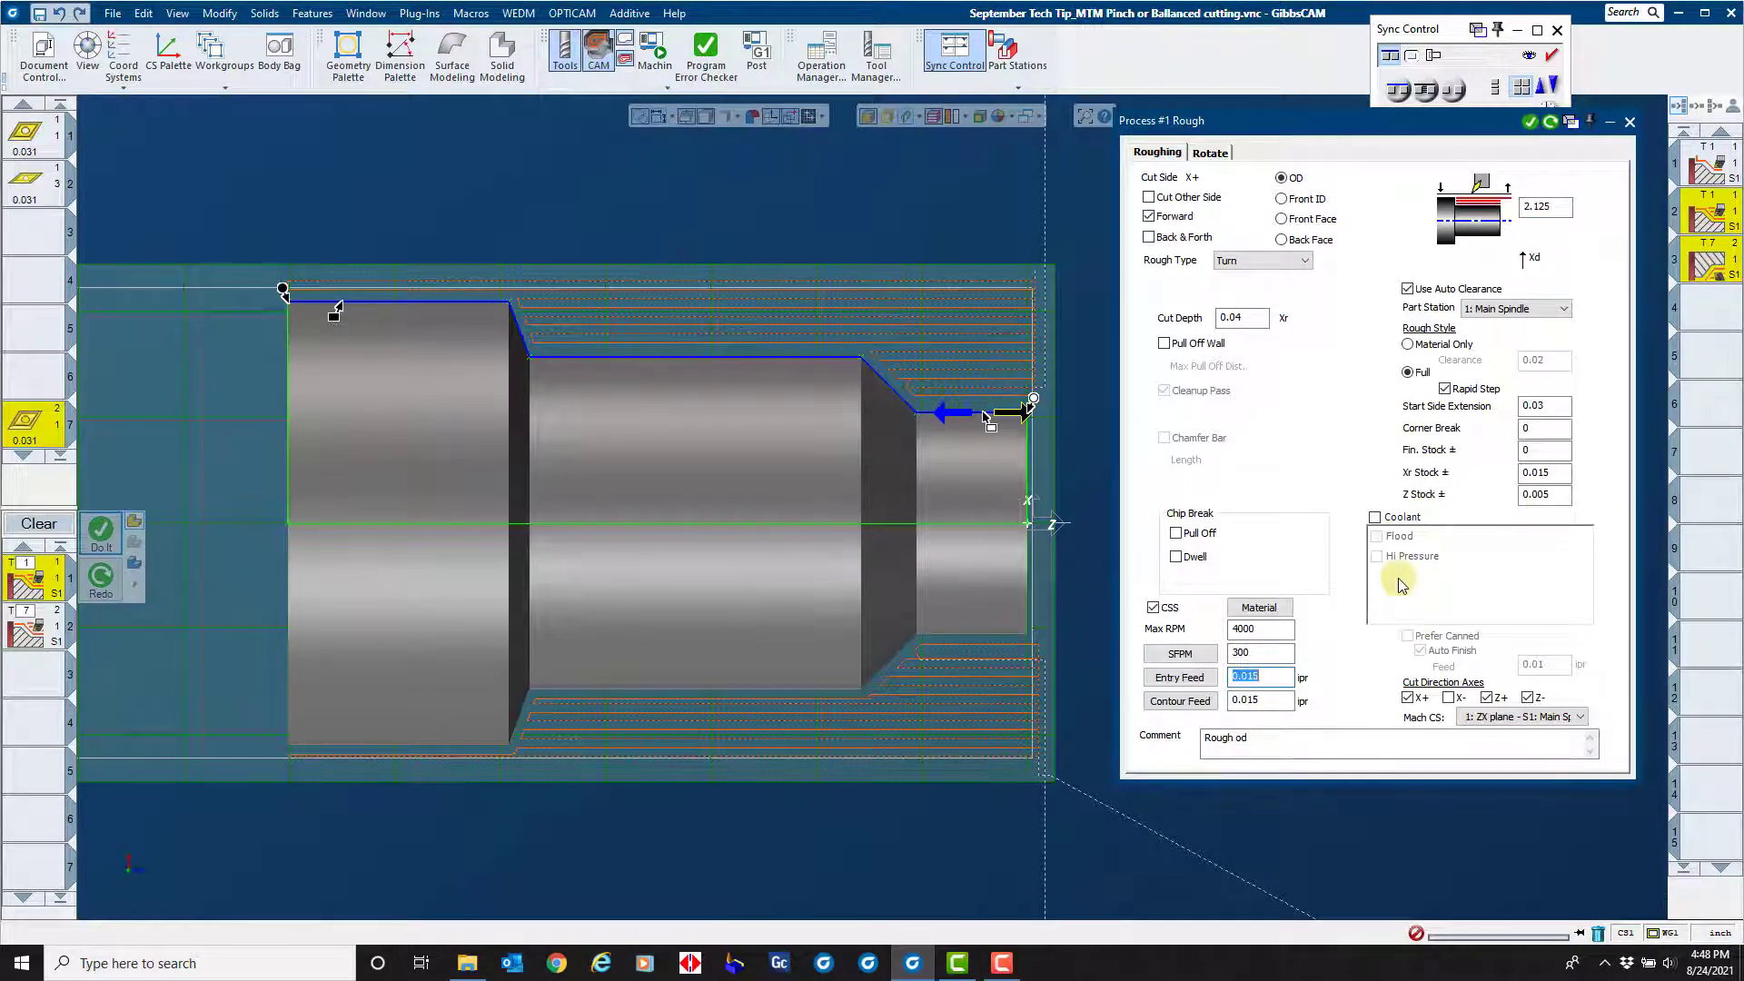
{"action": "type", "text": ".03"}
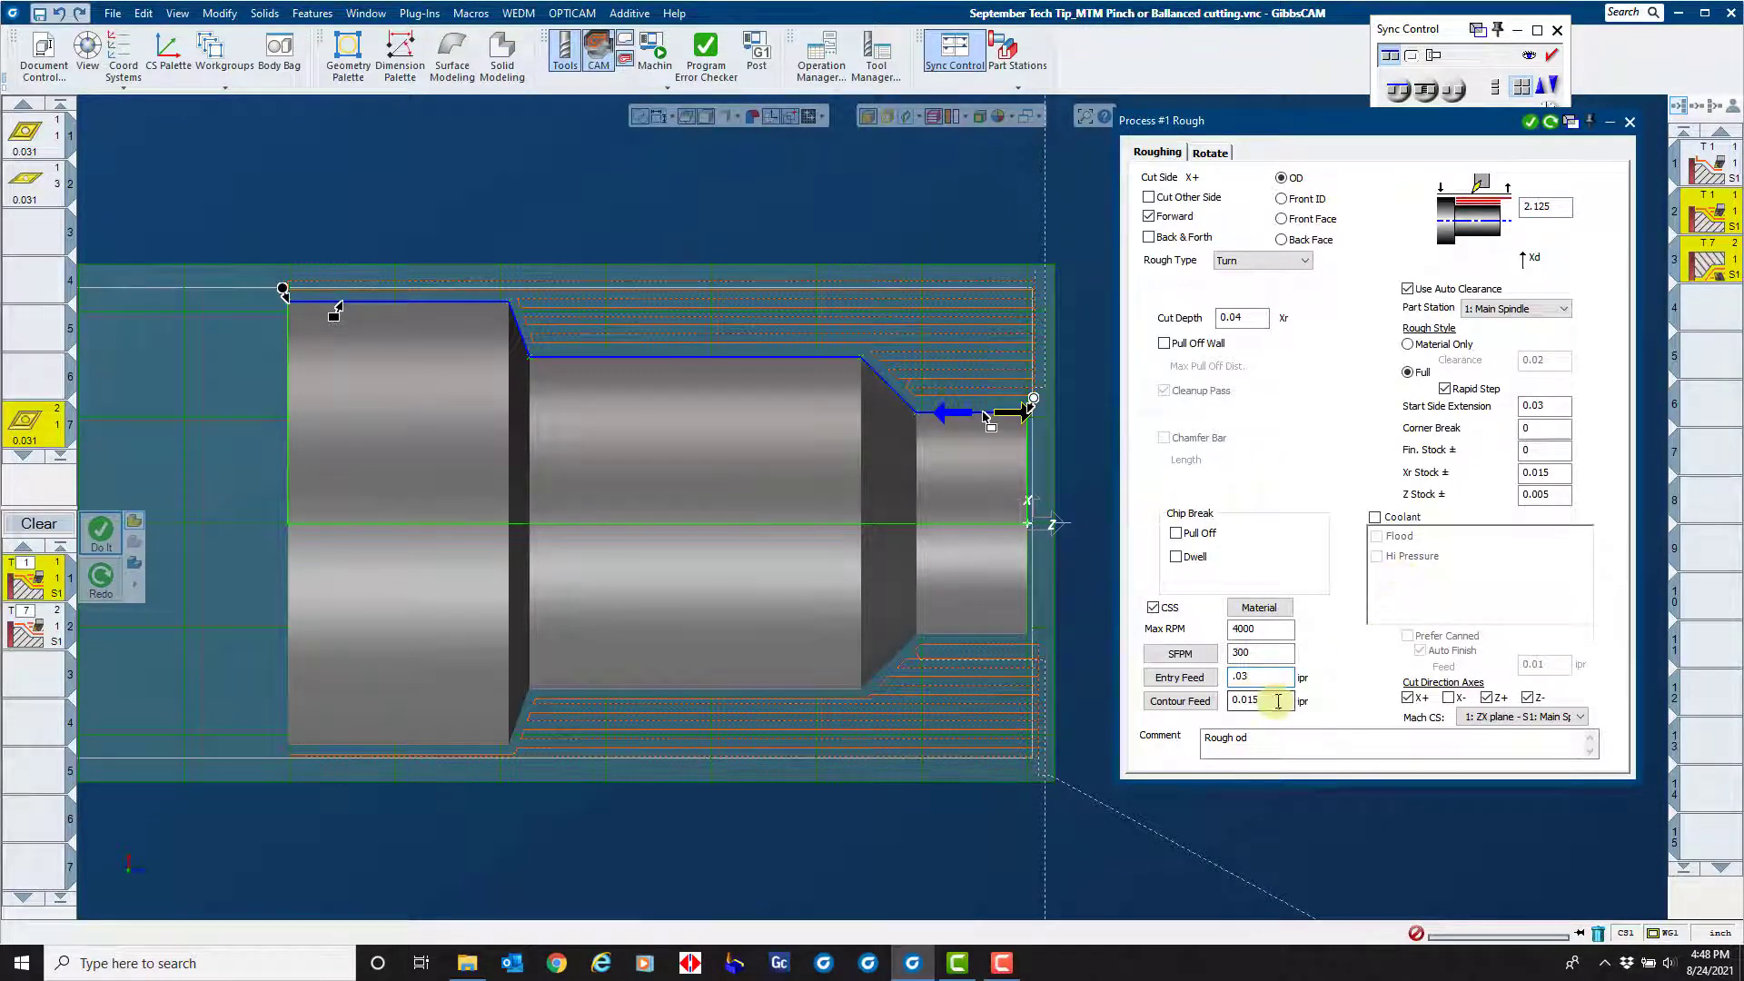
{"action": "left_click_drag", "start_coordinate": [1276, 704], "coordinate": [1286, 696]}
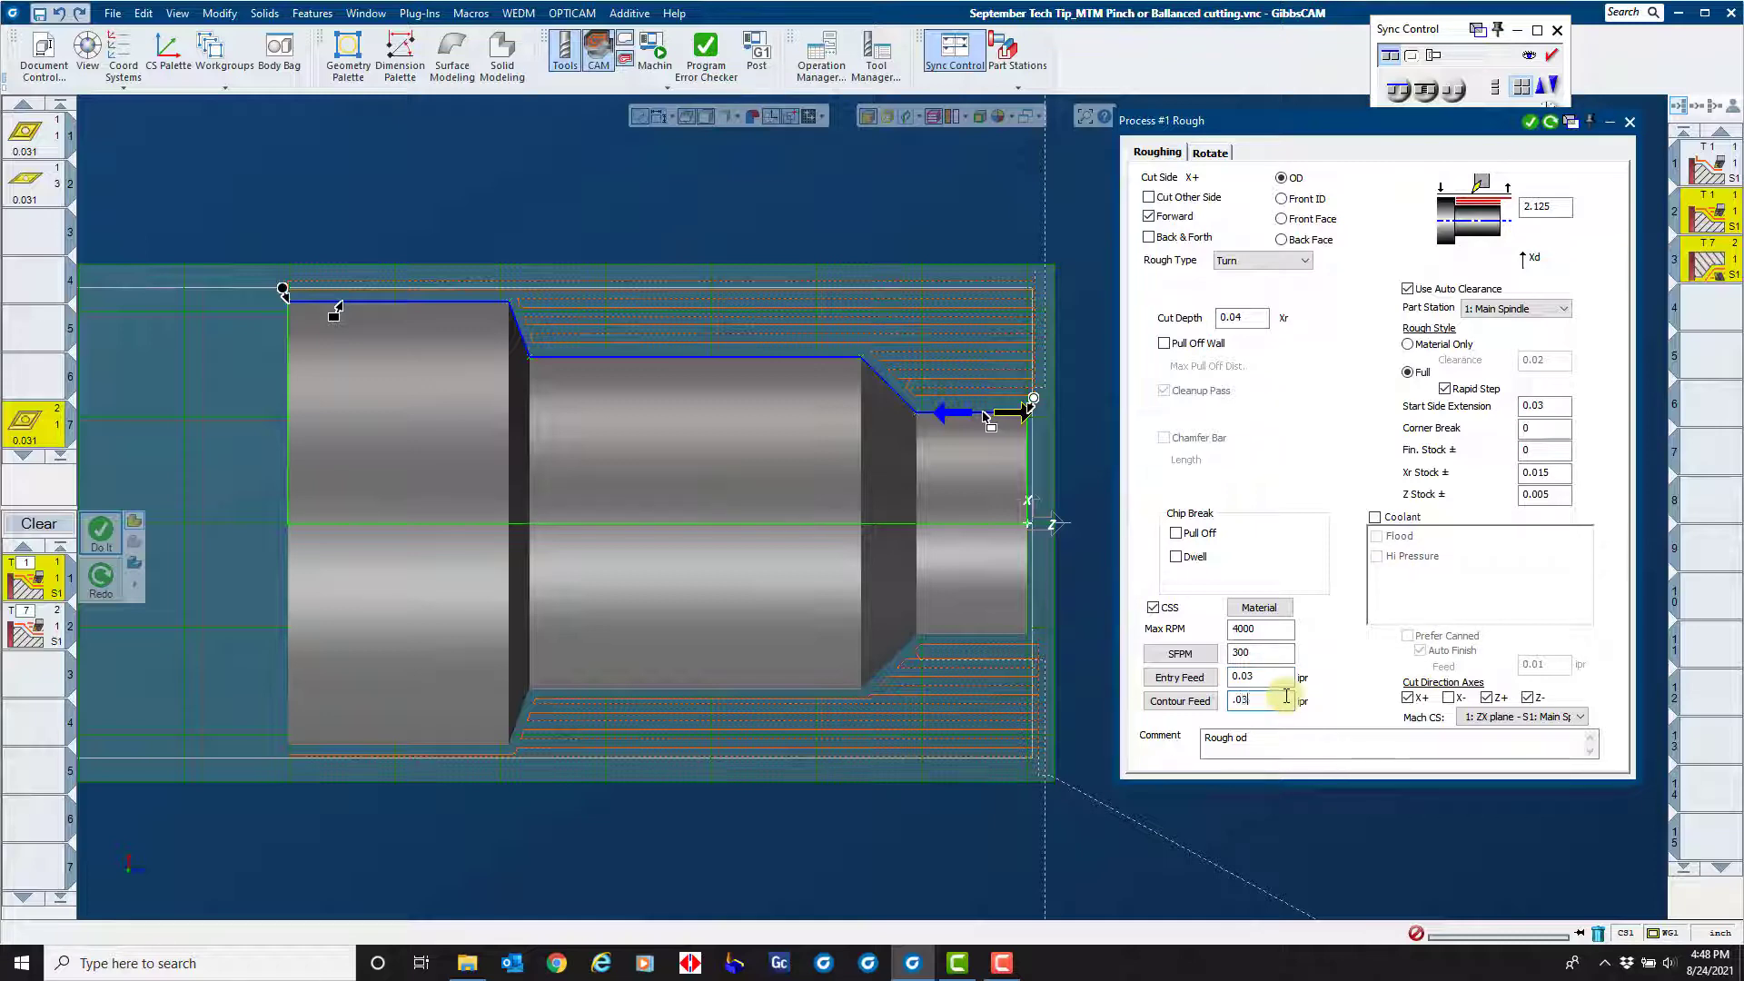
{"action": "type", "text": ".03"}
Set the tool 7 Rough process's entry and contour feeds to 0.03 ipr and regenerate the toolpaths.
{"action": "left_click", "coordinate": [37, 636]}
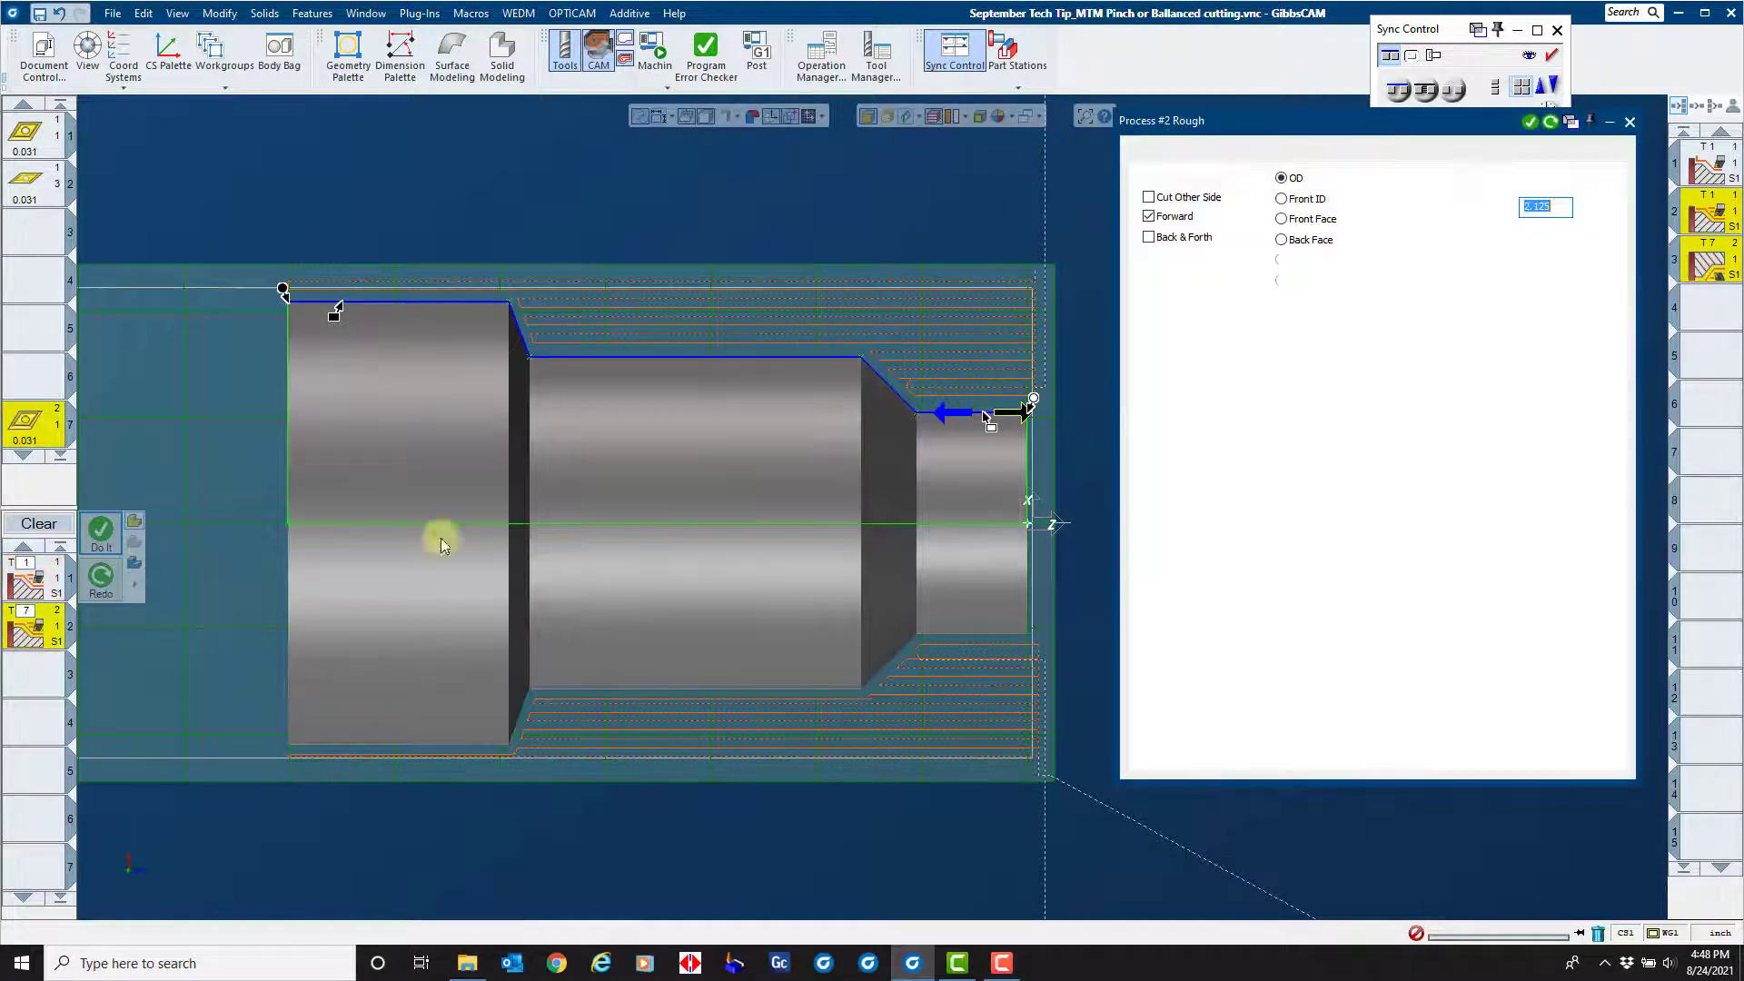
{"action": "double_click", "coordinate": [1273, 676]}
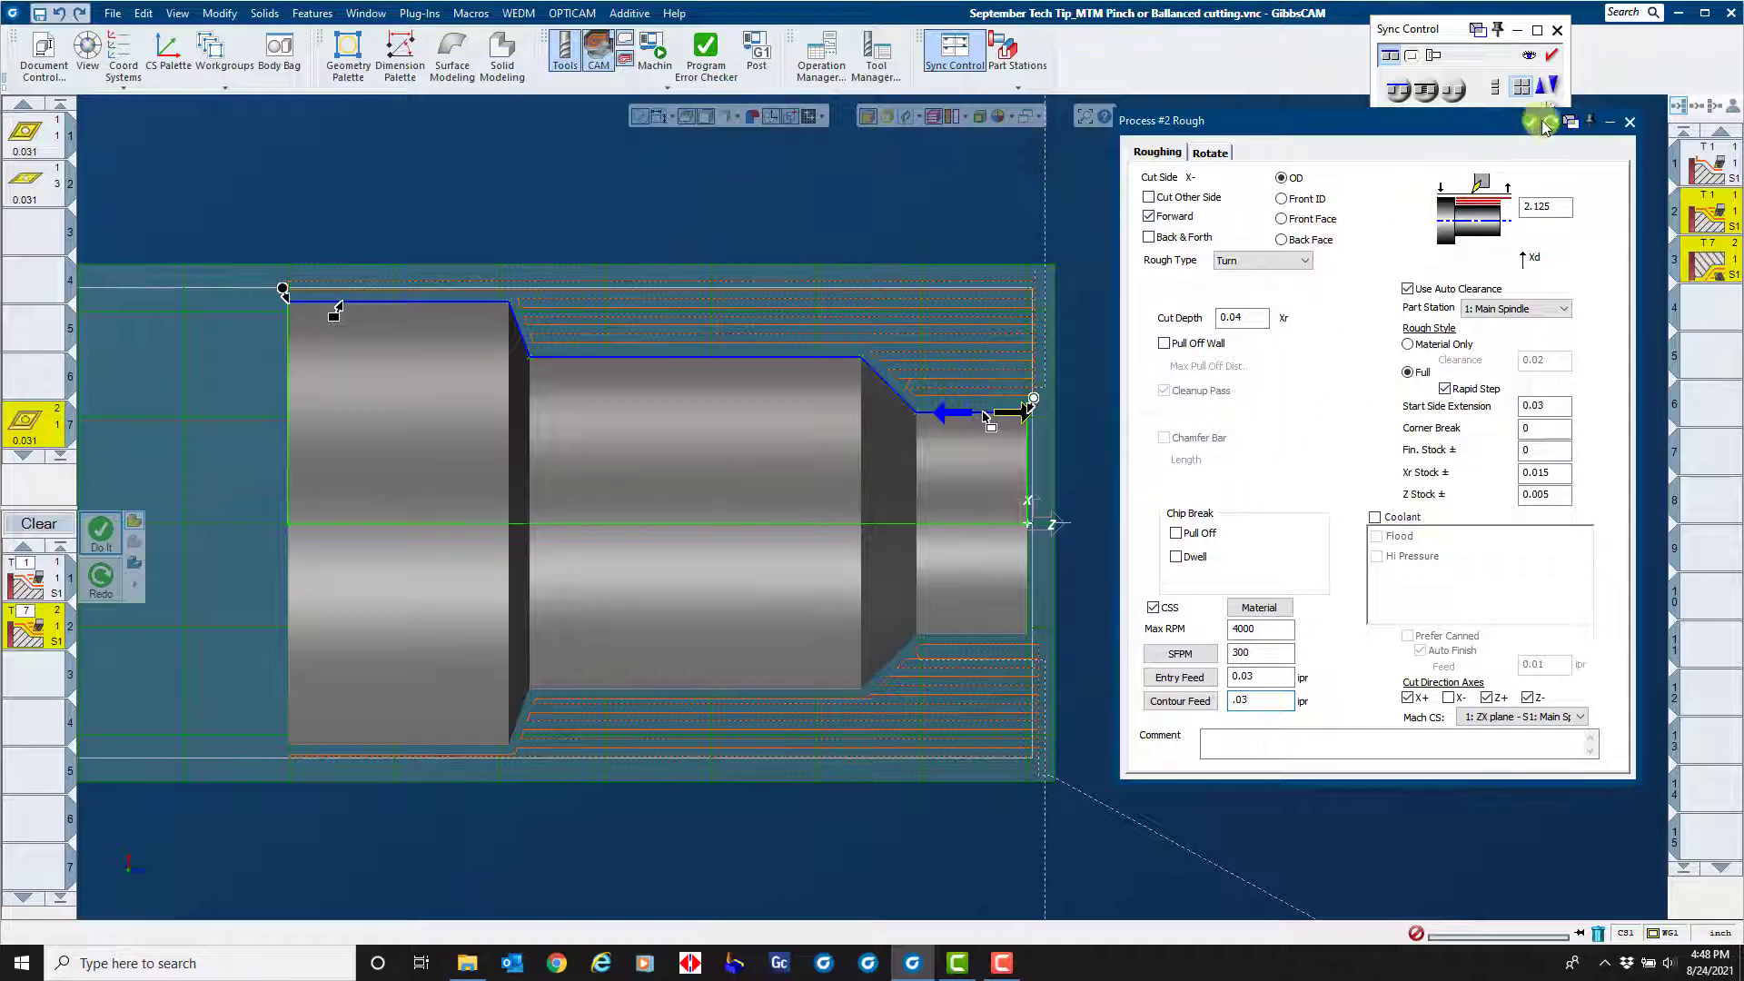
{"action": "left_click", "coordinate": [1549, 125]}
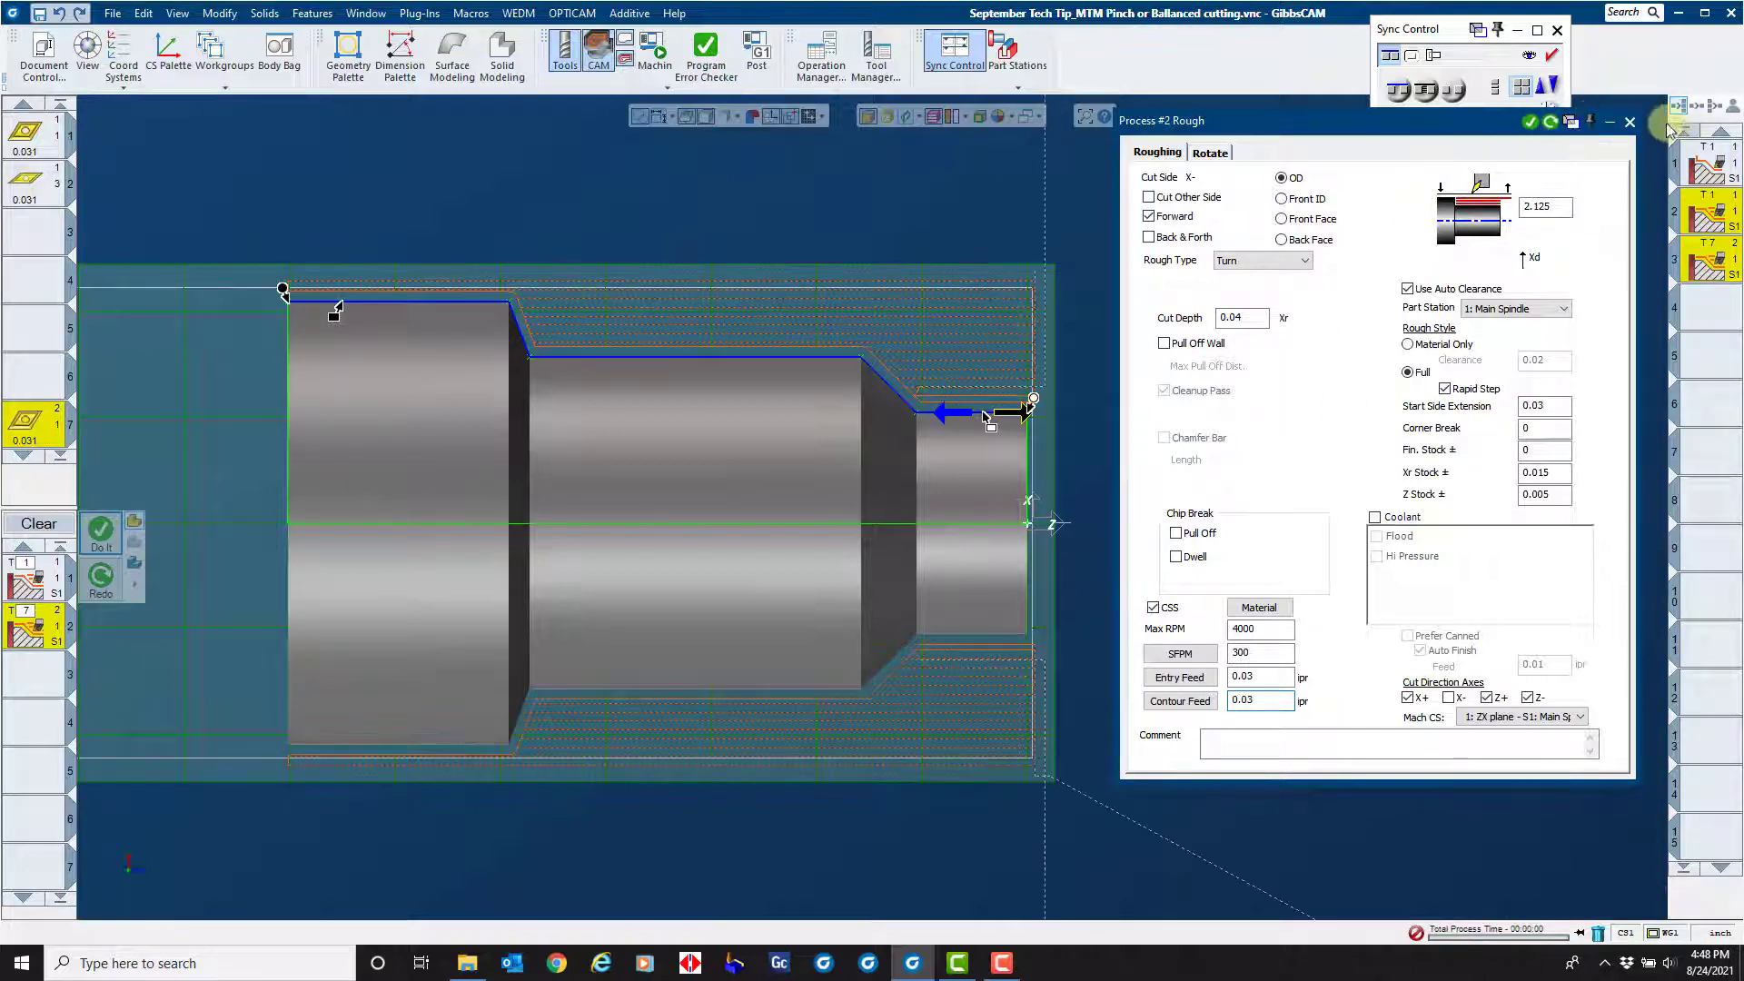
{"action": "left_click", "coordinate": [1629, 121]}
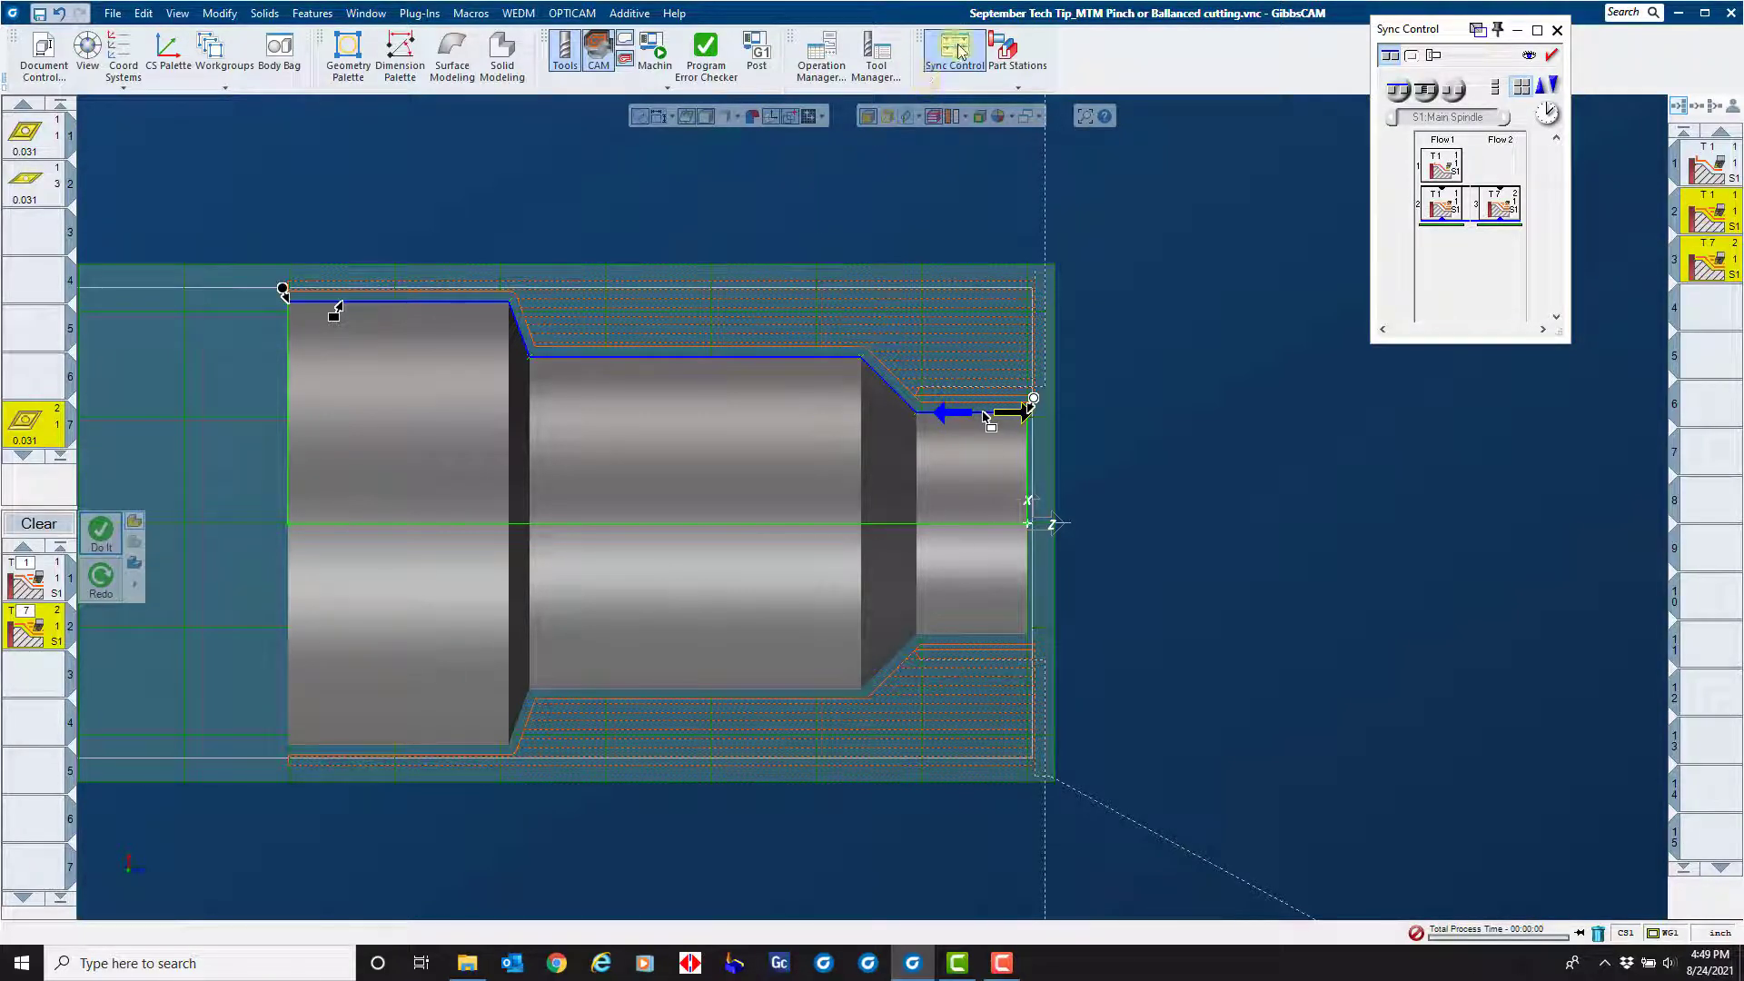
Examine how the tool 1 and tool 7 roughing operations are synced across both flows in Sync Control's Spindle Mode, and close it.
{"action": "left_click_drag", "start_coordinate": [1430, 200], "coordinate": [1507, 207]}
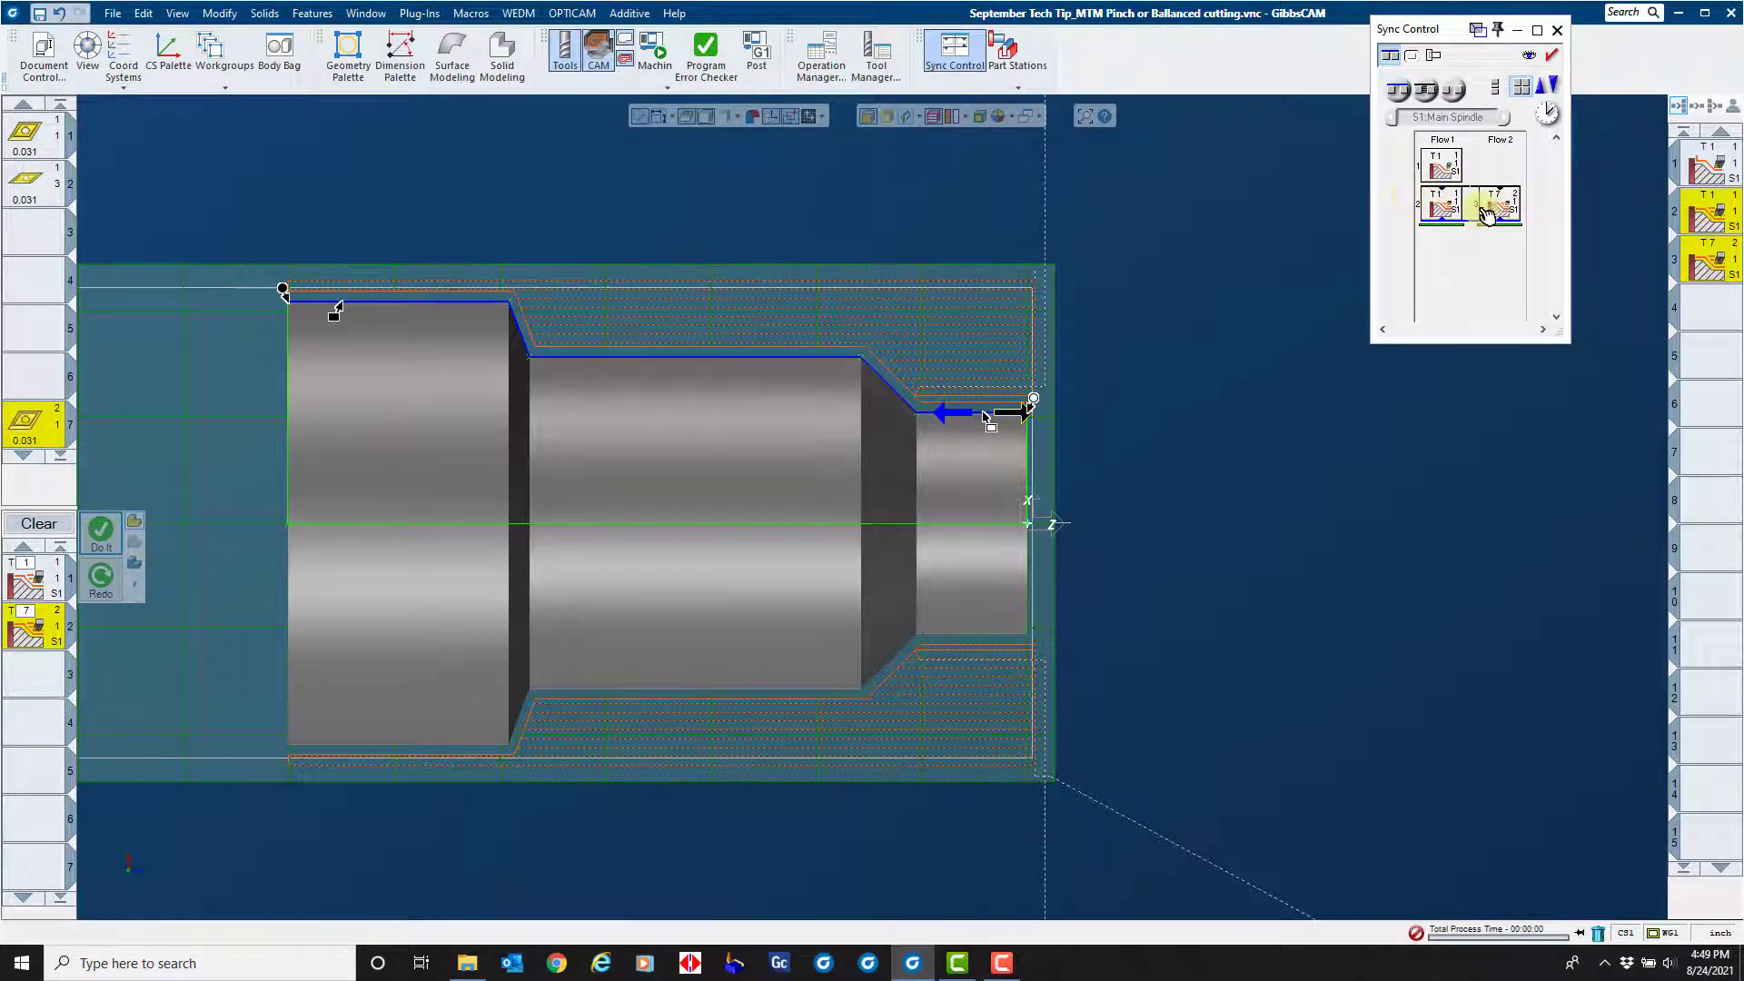
{"action": "left_click", "coordinate": [1438, 58]}
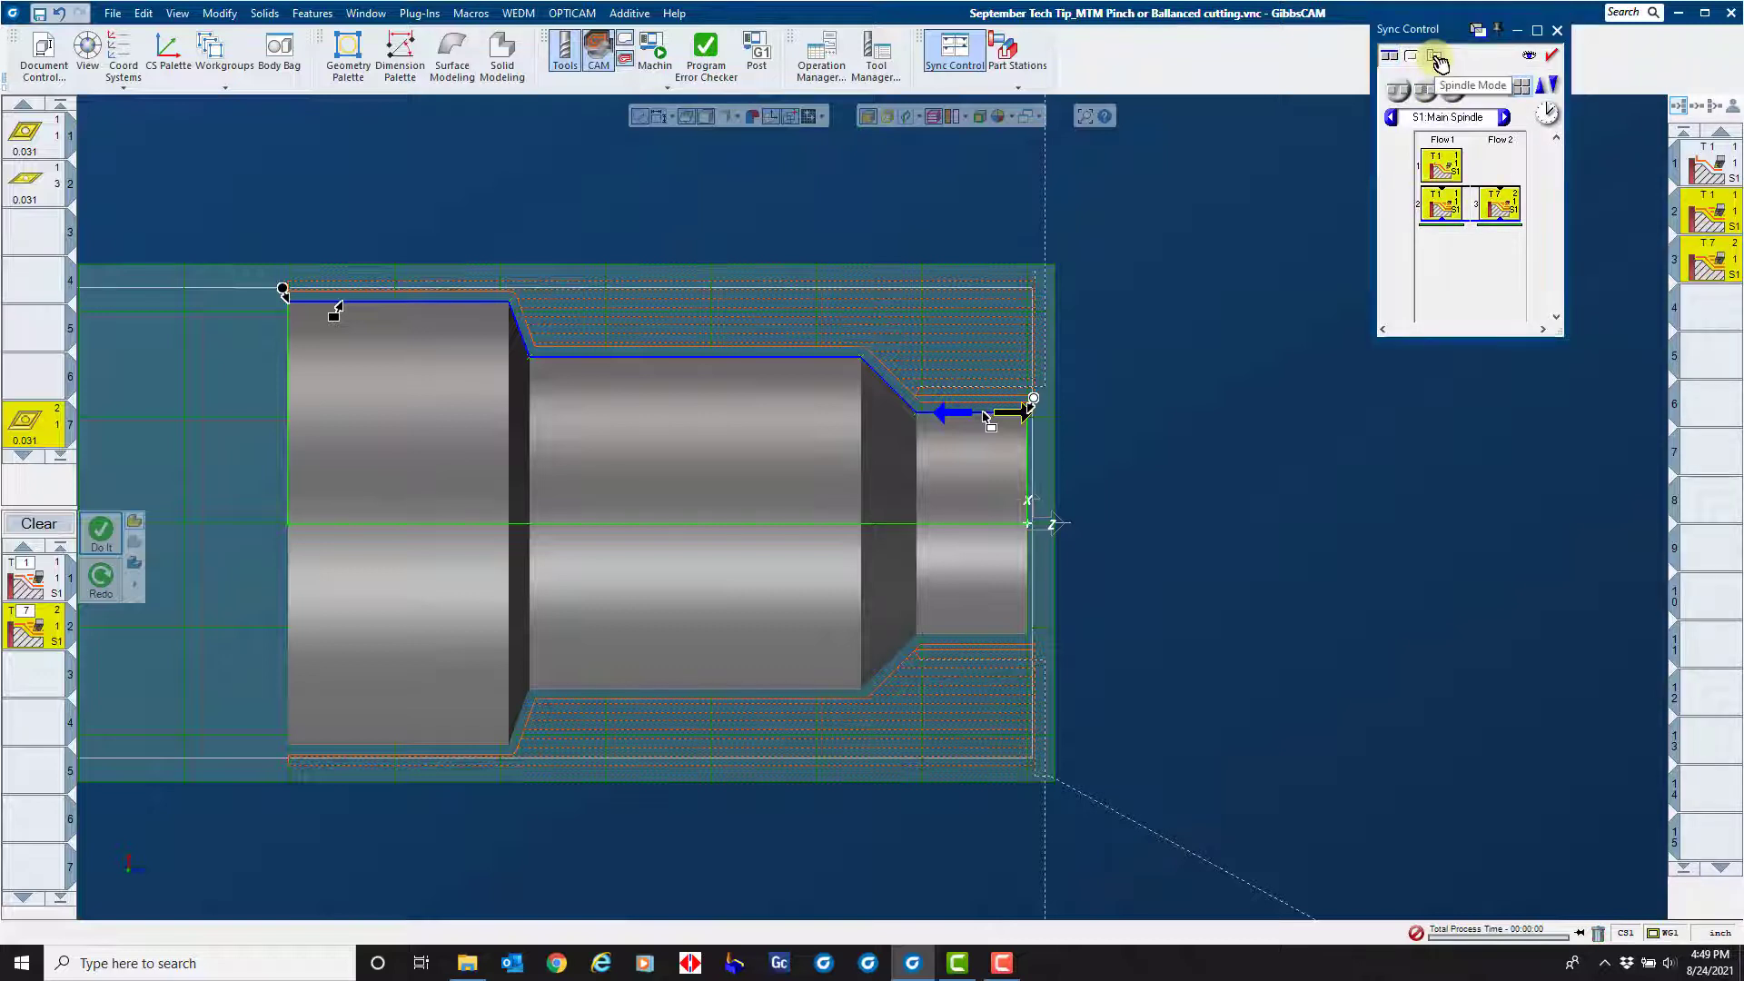
{"action": "left_click", "coordinate": [1500, 208]}
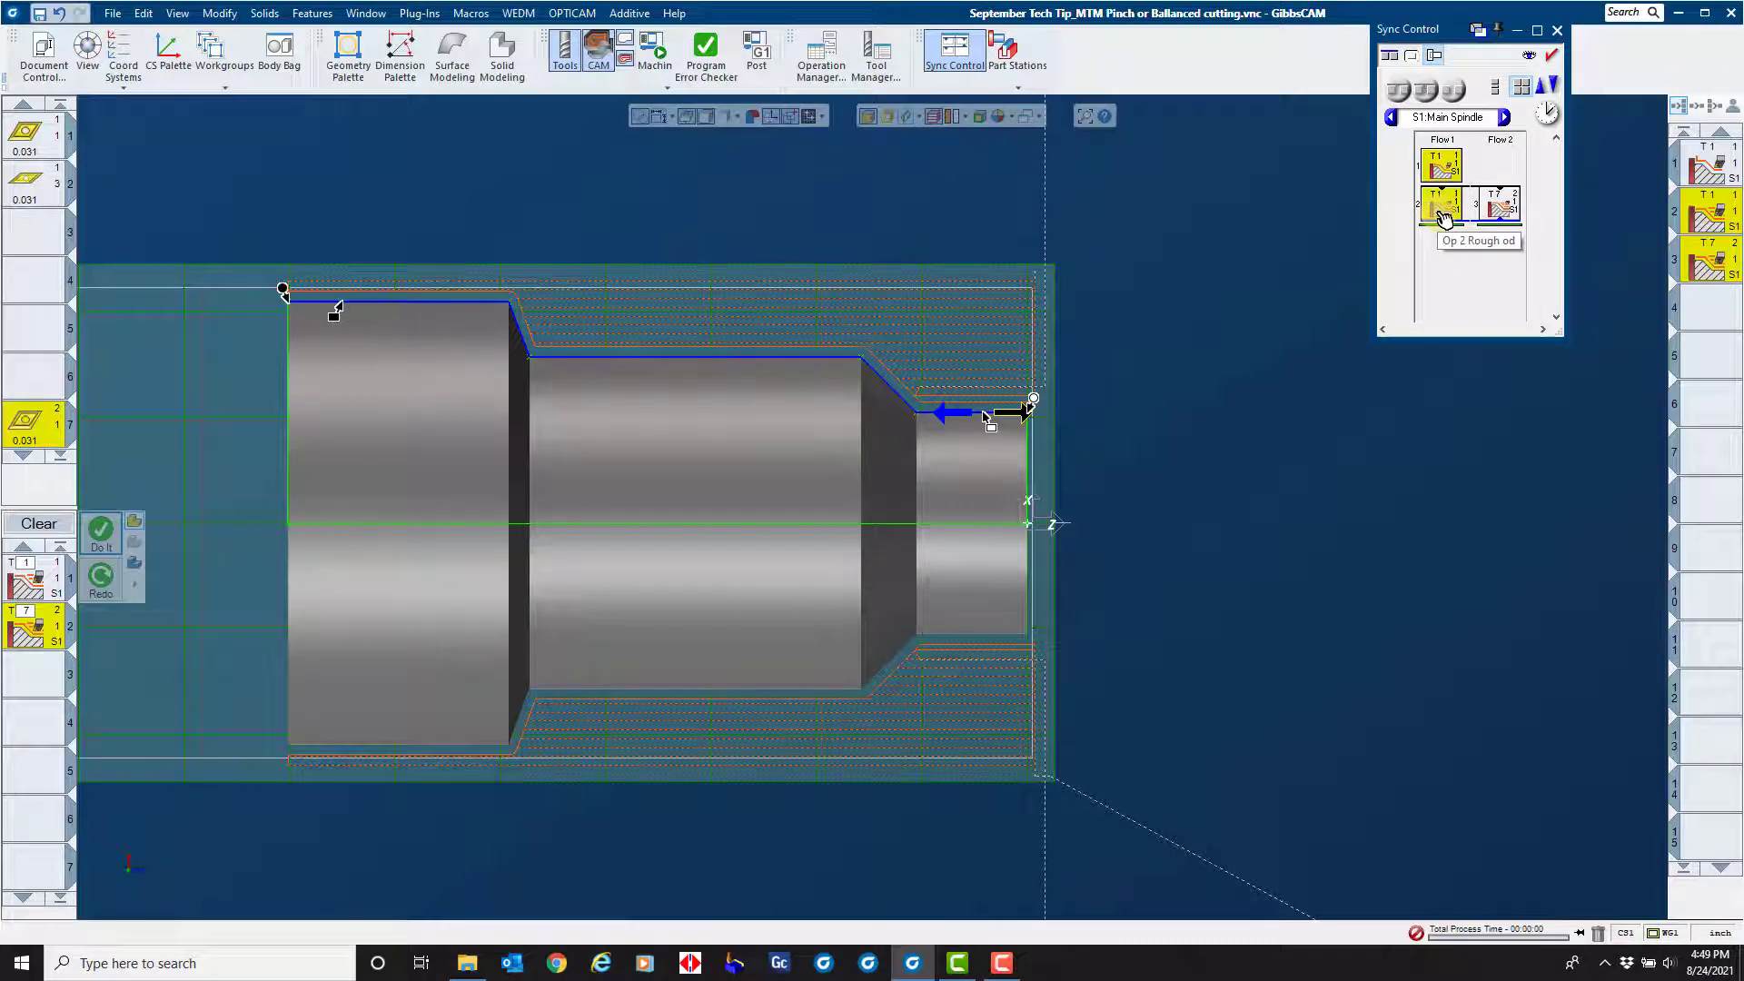
{"action": "left_click", "coordinate": [1556, 32]}
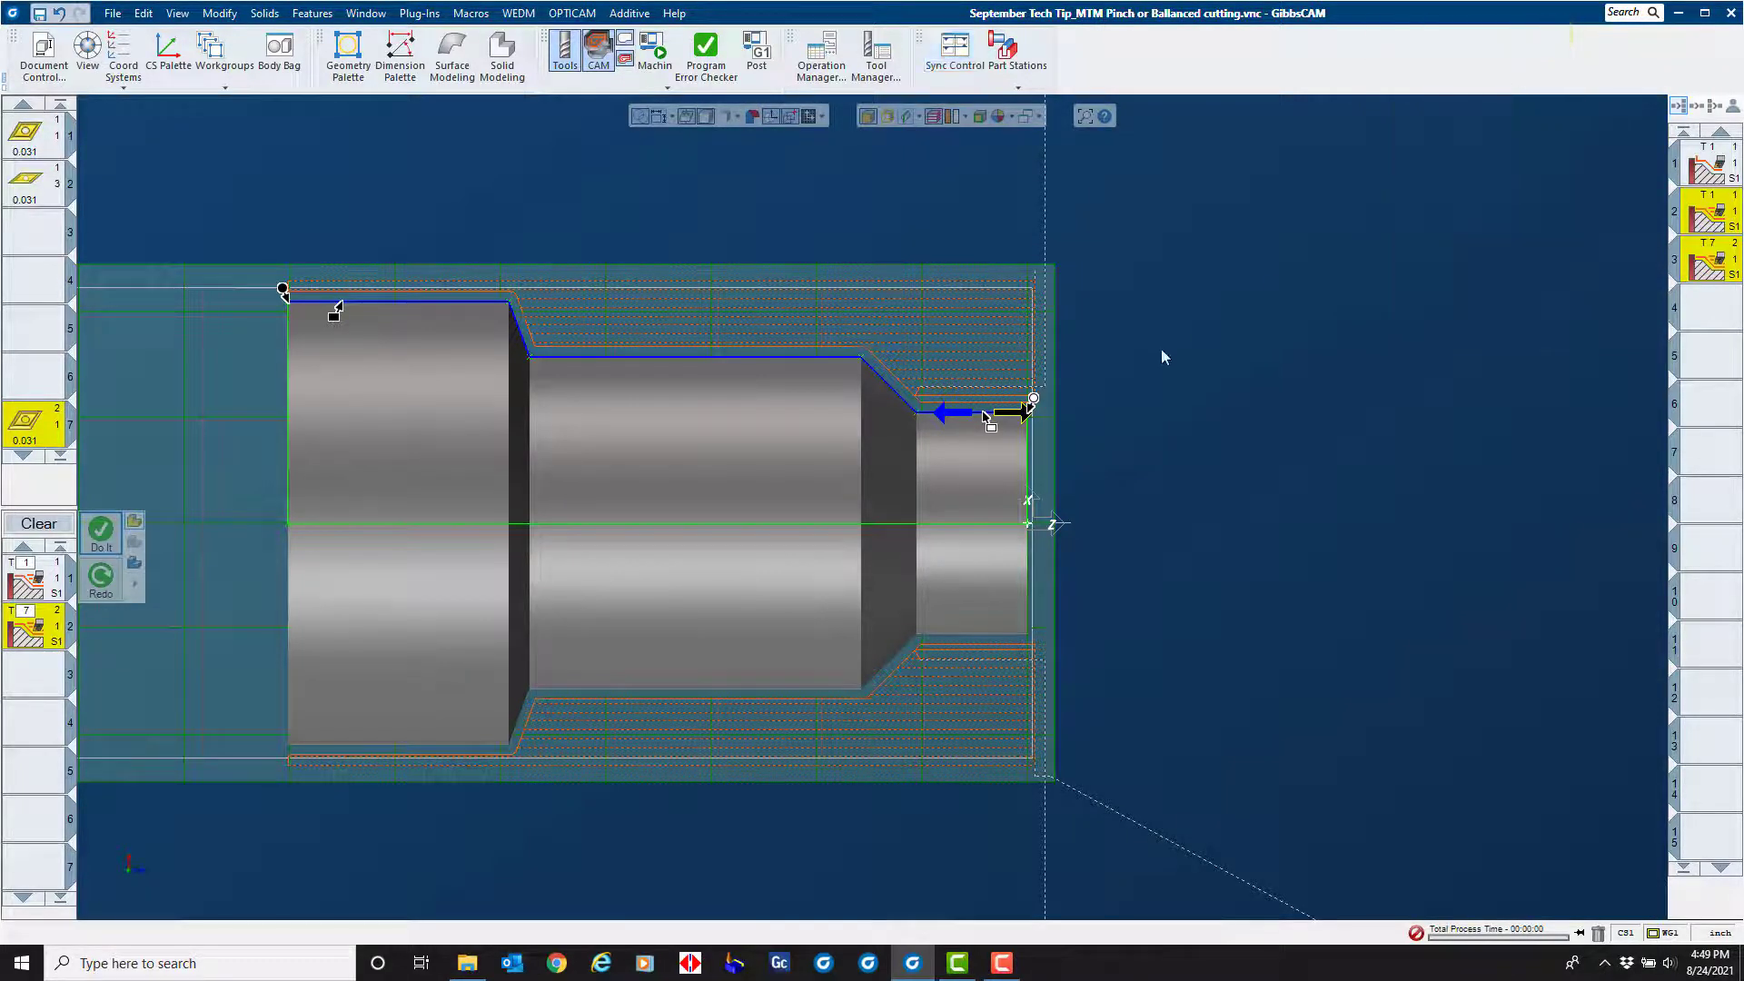